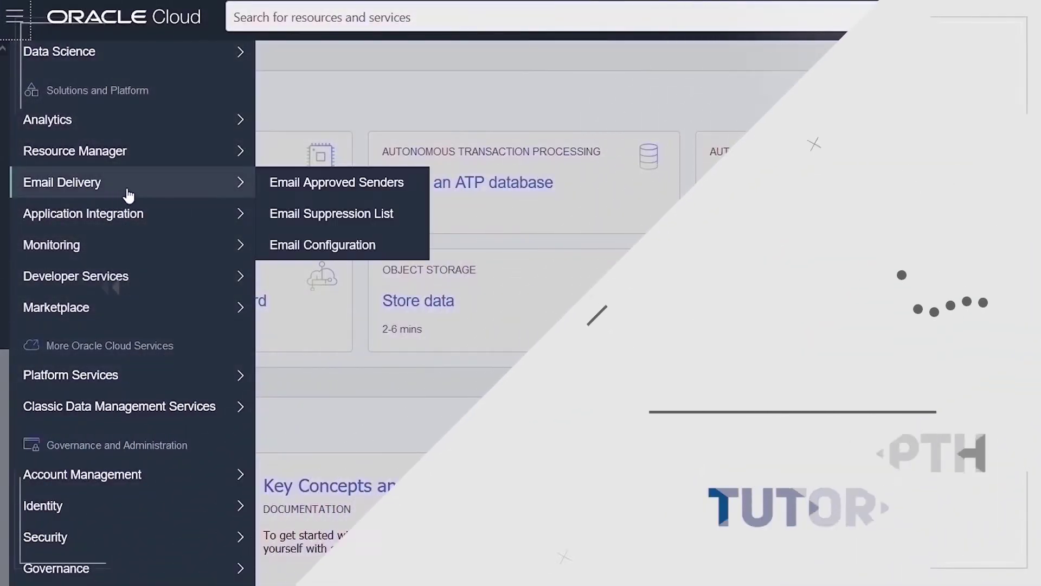
# Scroll up the HR analytics.ipynb notebook to its import cell
pyautogui.scroll(10, 128, 196)
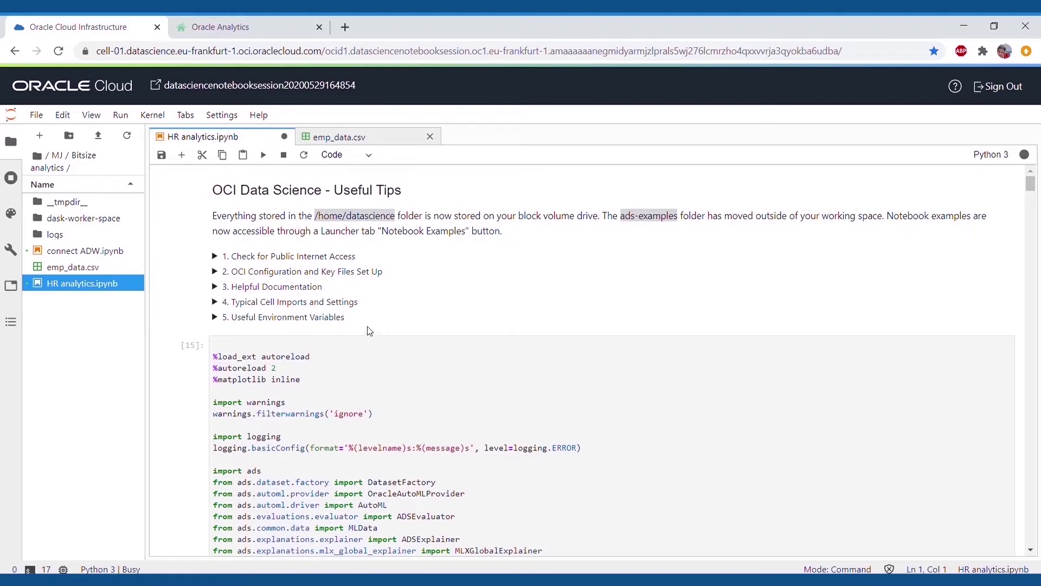
pyautogui.scroll(-3, 255, 339)
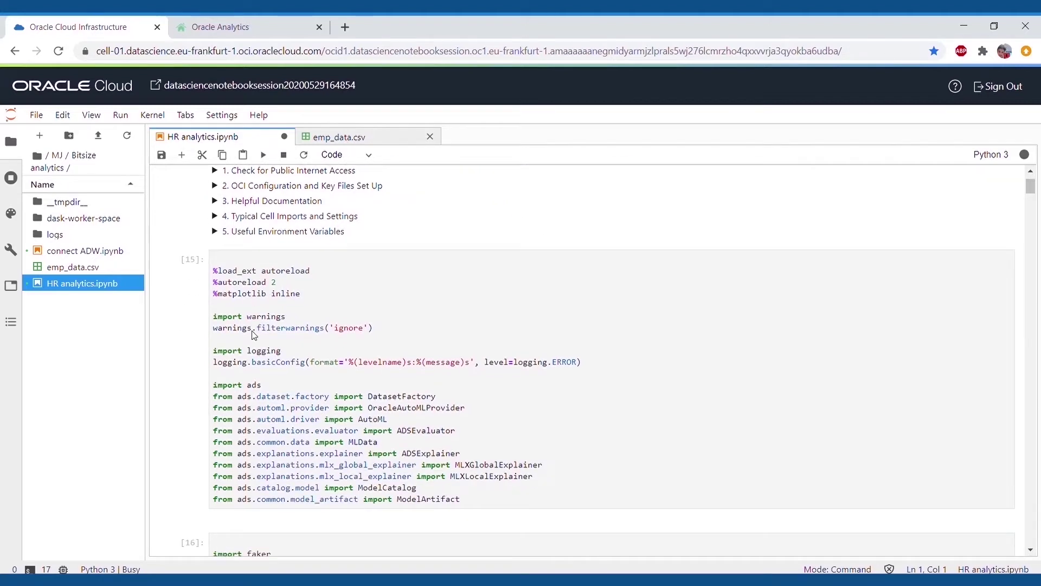
pyautogui.scroll(-1, 412, 364)
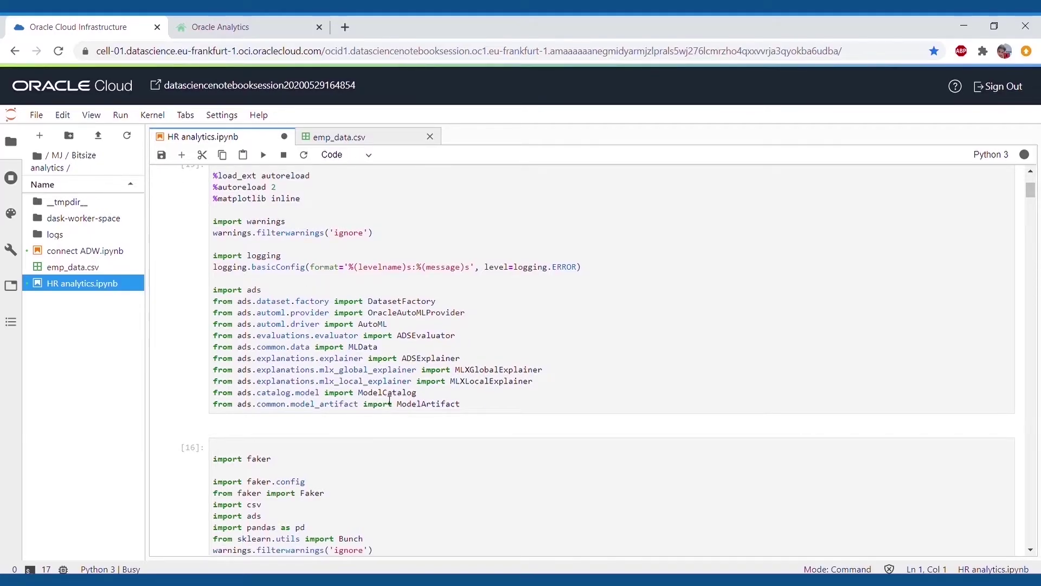
pyautogui.scroll(-3, 390, 400)
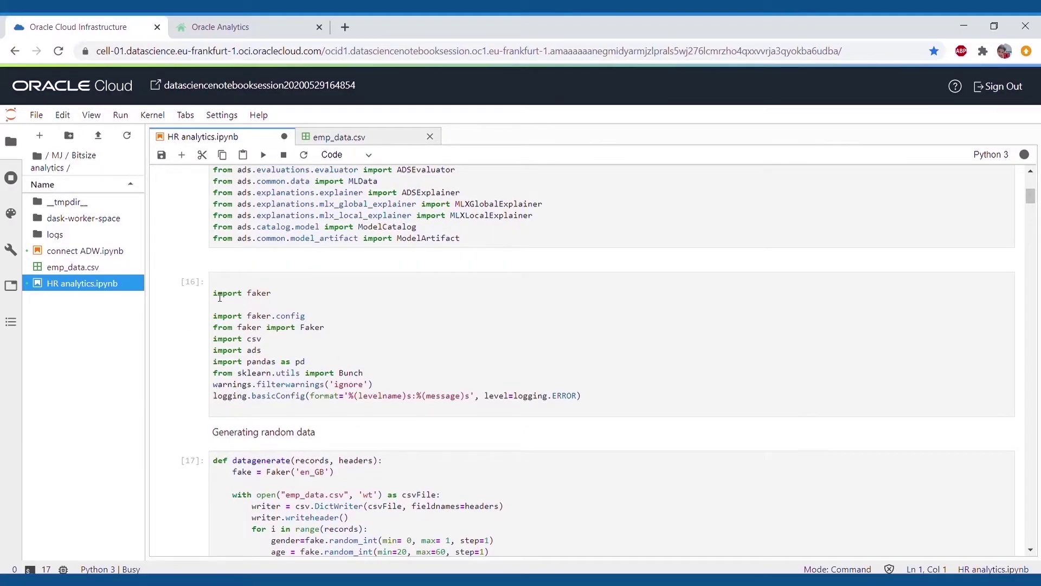
pyautogui.click(473, 425)
pyautogui.hotkey('ctrl', 'a')
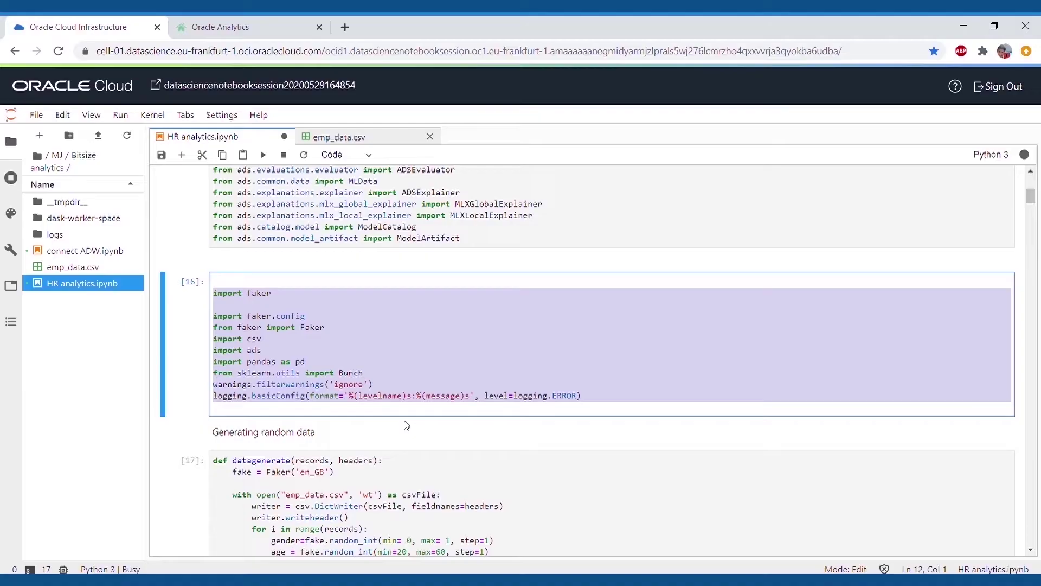
pyautogui.click(407, 424)
pyautogui.scroll(-2, 407, 424)
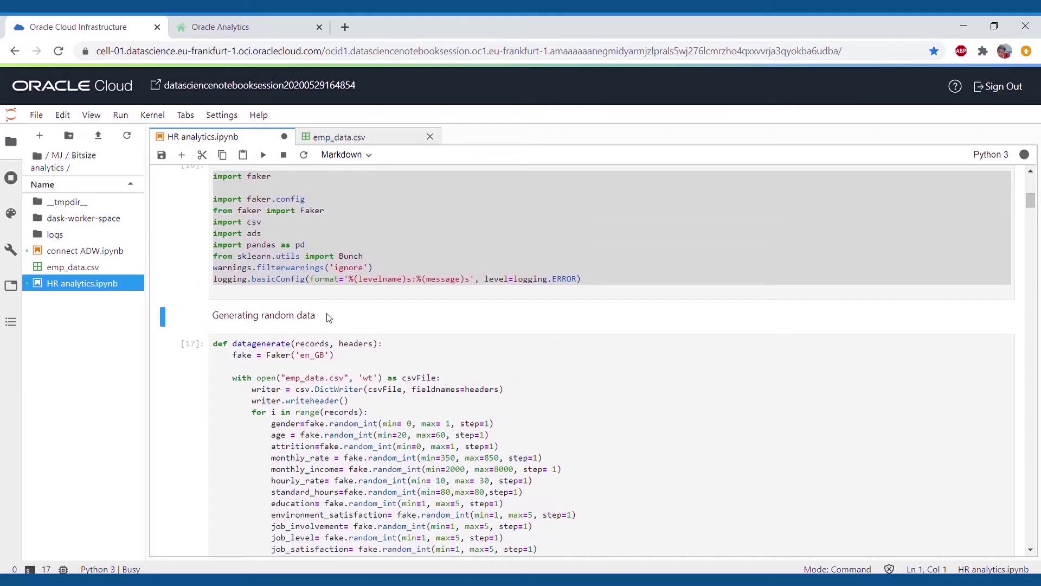
pyautogui.moveTo(327, 318); pyautogui.dragTo(210, 320)
pyautogui.click(343, 323)
pyautogui.scroll(-3, 343, 323)
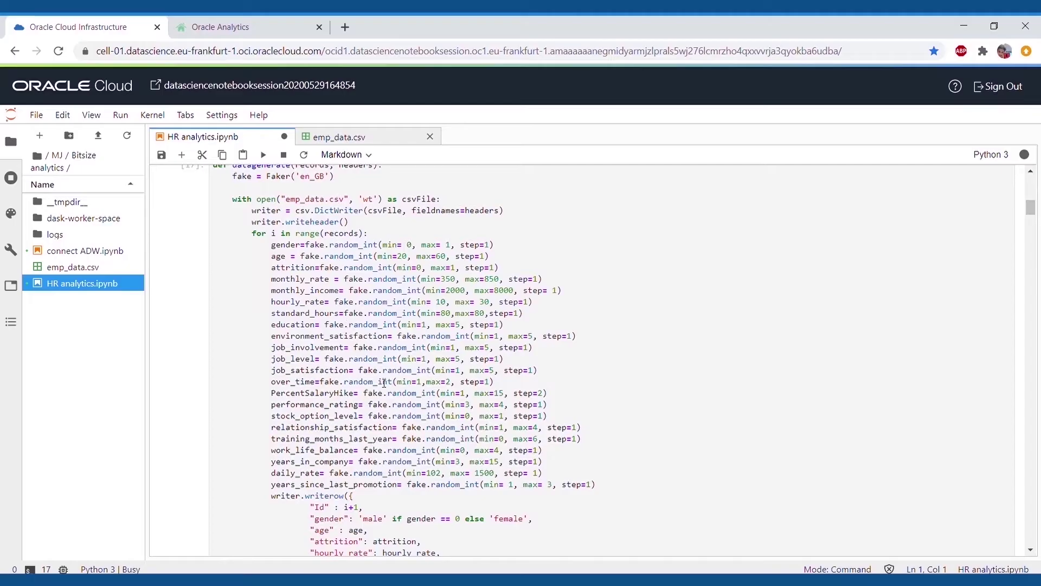
pyautogui.scroll(-5, 379, 438)
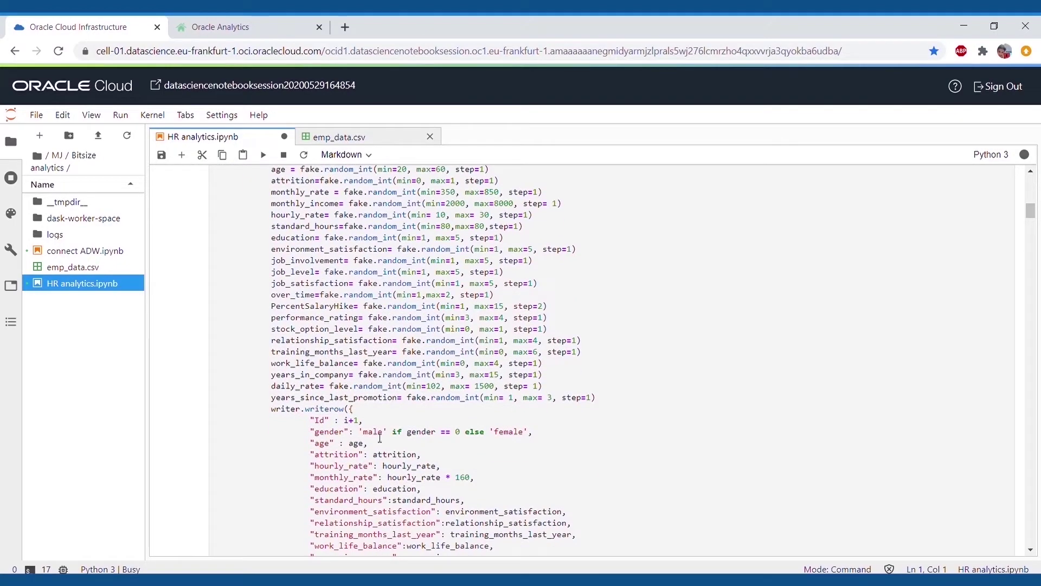
pyautogui.scroll(-3, 379, 438)
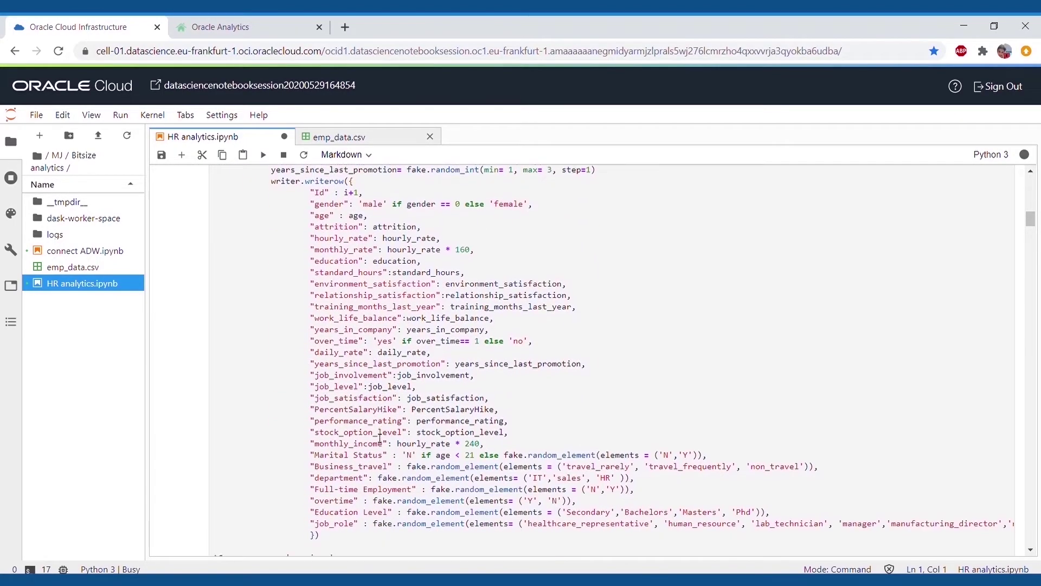
pyautogui.scroll(-1, 380, 439)
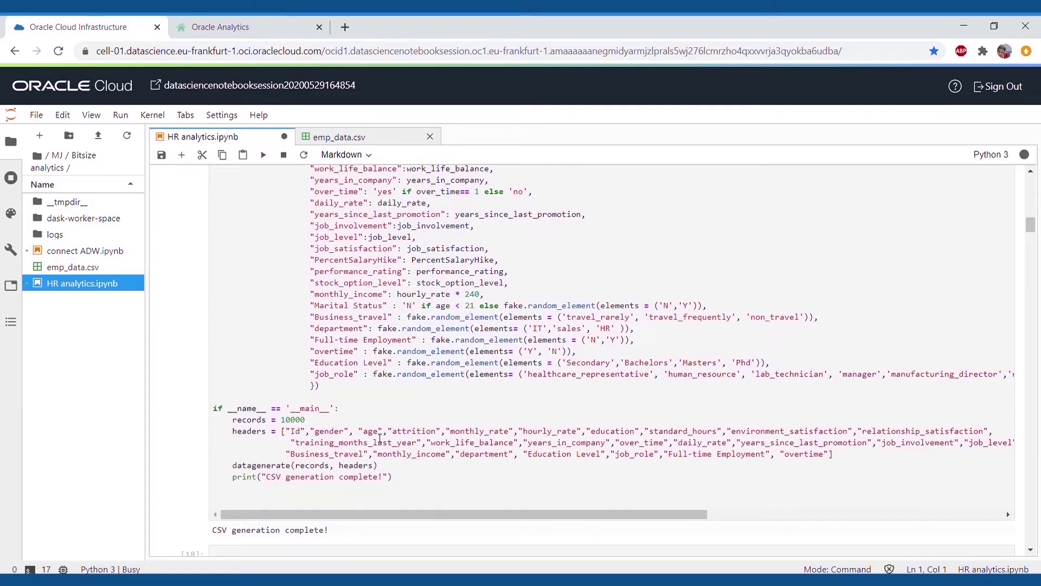
pyautogui.moveTo(392, 476); pyautogui.dragTo(311, 208)
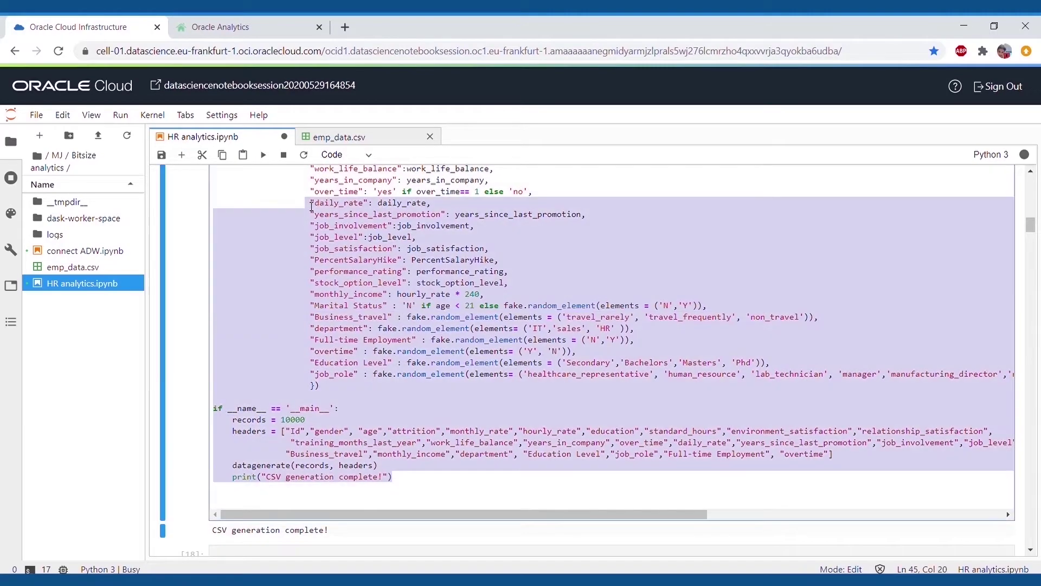
pyautogui.click(241, 193)
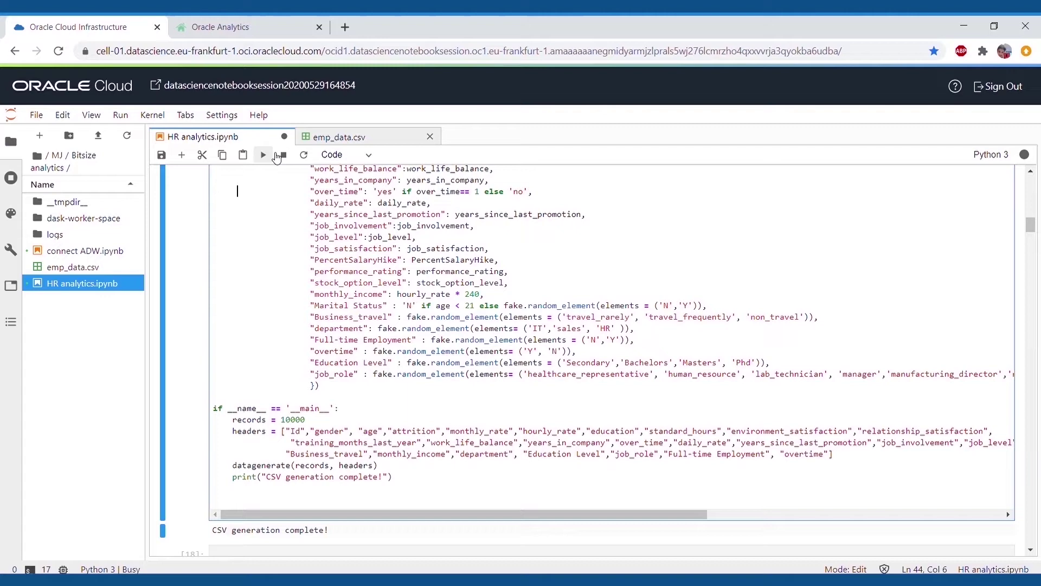
# Open emp_data.csv as a table and scroll across its columns, from Id and gender to job_role and overtime
pyautogui.click(333, 141)
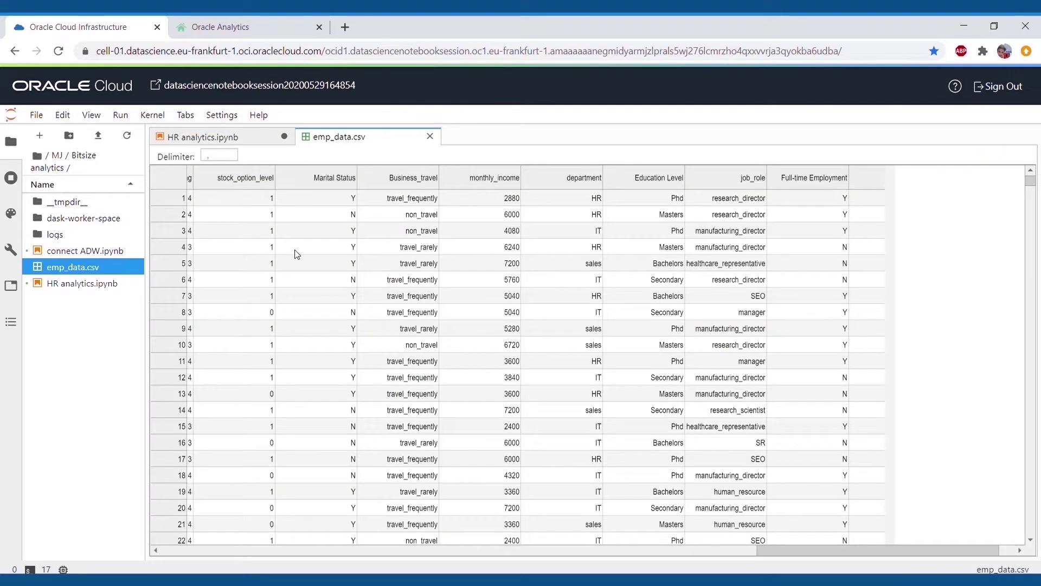
pyautogui.click(186, 551)
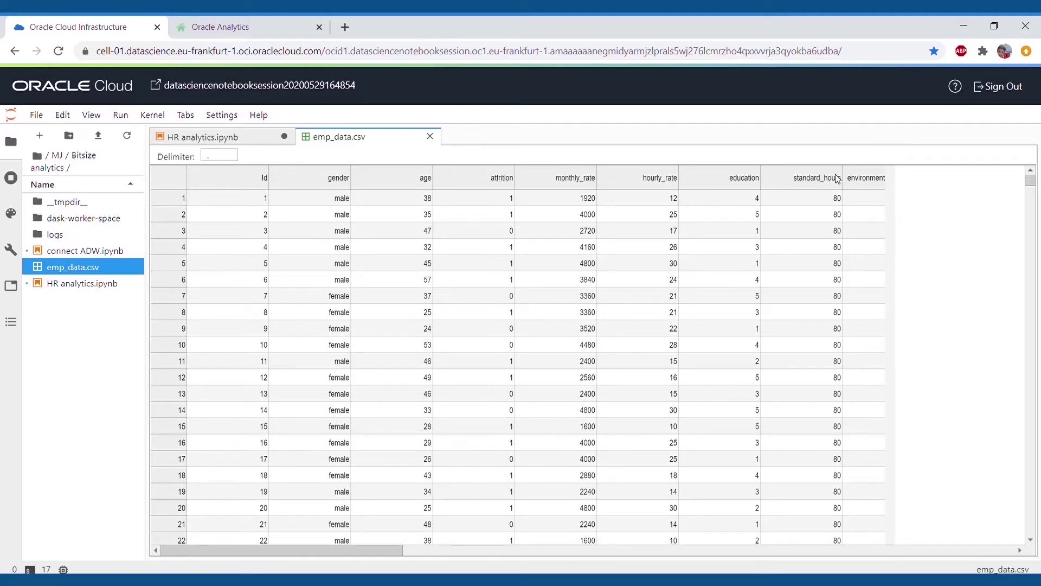
pyautogui.moveTo(316, 552); pyautogui.dragTo(836, 550)
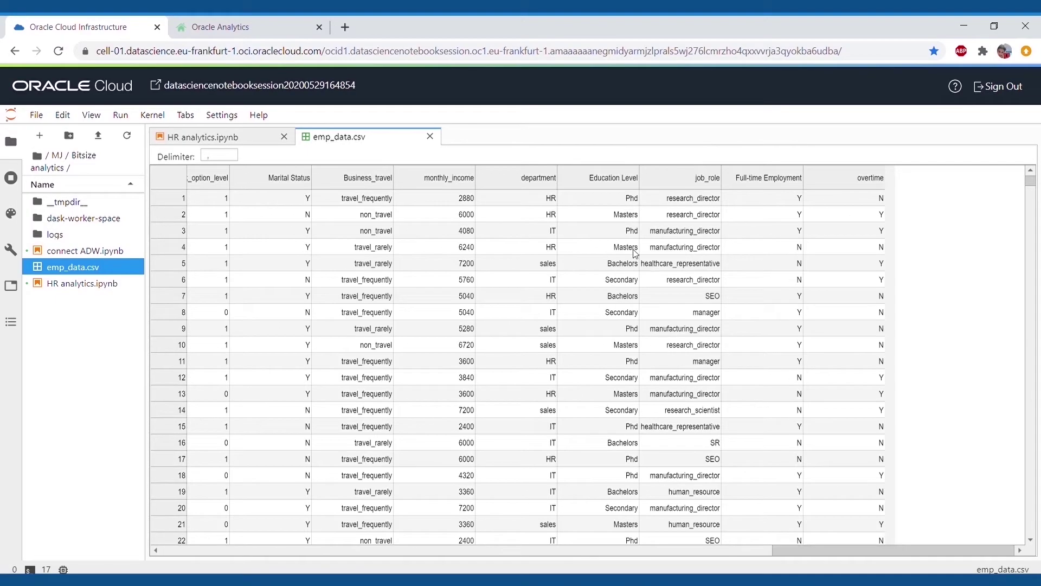
# Return to HR analytics.ipynb and scroll through the ds.head() preview and ds.describe() statistics for 10000 records
pyautogui.click(216, 139)
pyautogui.scroll(-4, 287, 311)
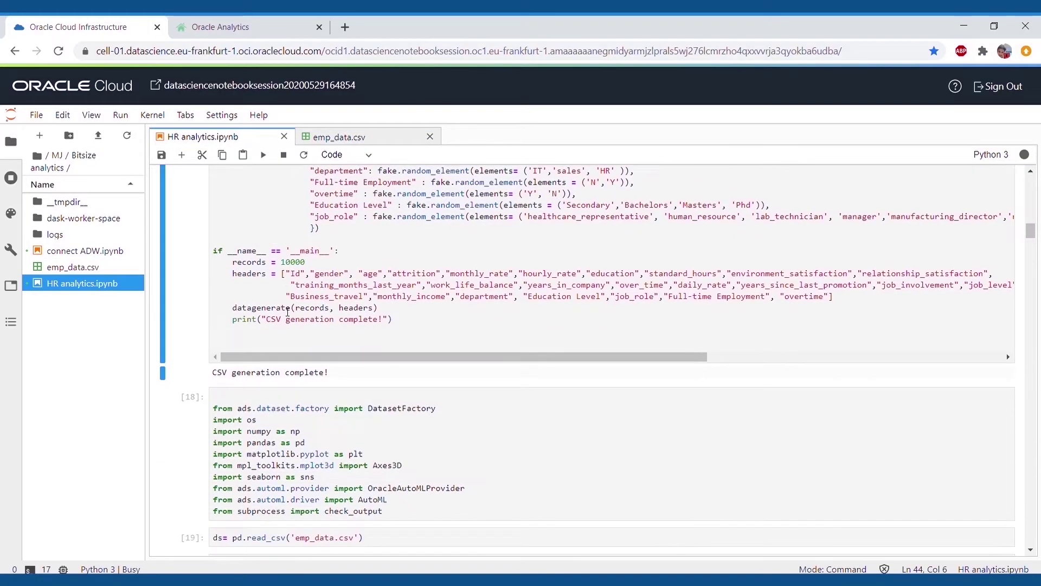
pyautogui.scroll(-1, 288, 313)
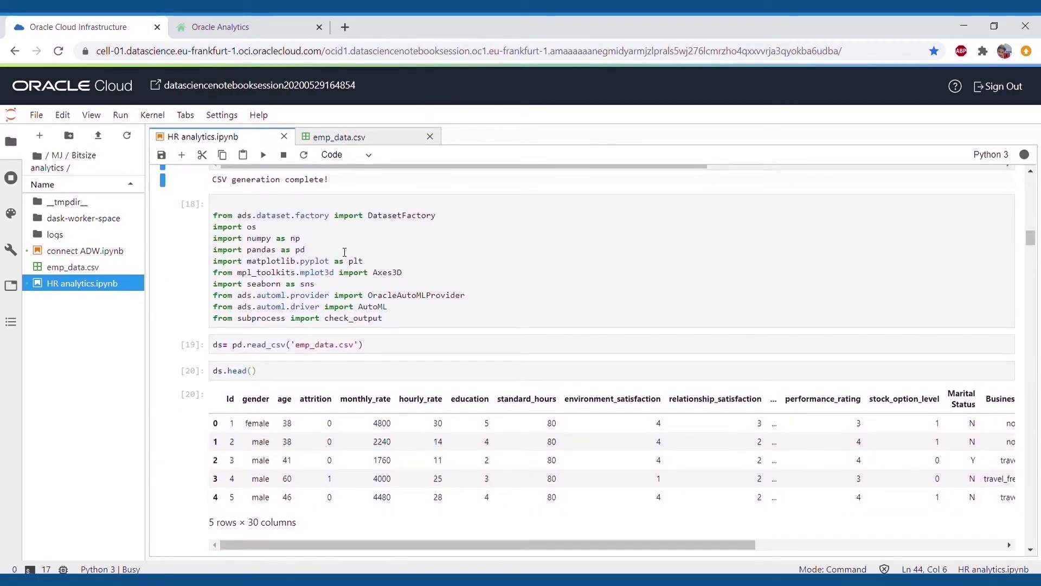
pyautogui.scroll(-1, 249, 391)
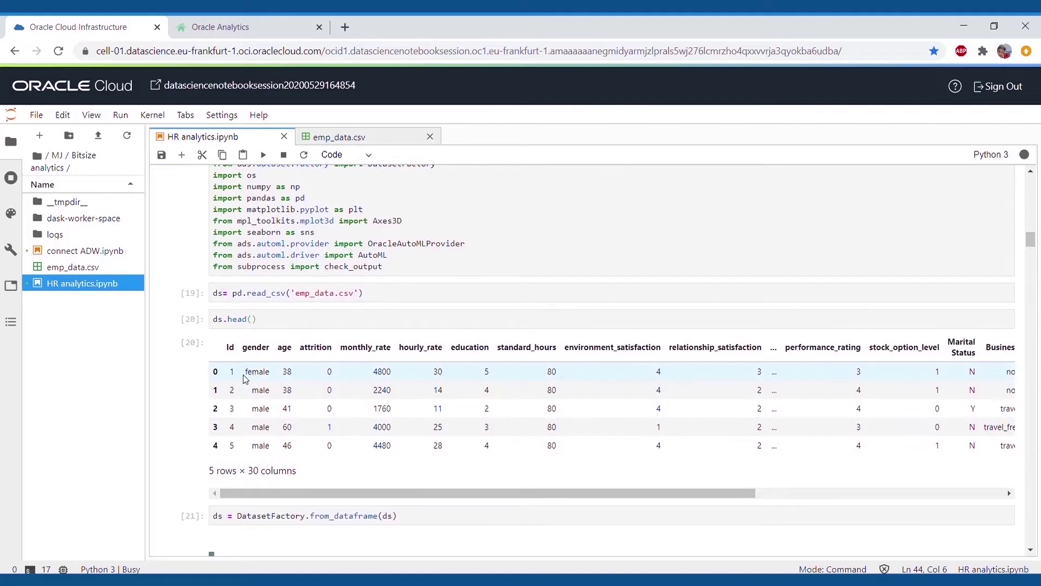
pyautogui.scroll(-2, 244, 379)
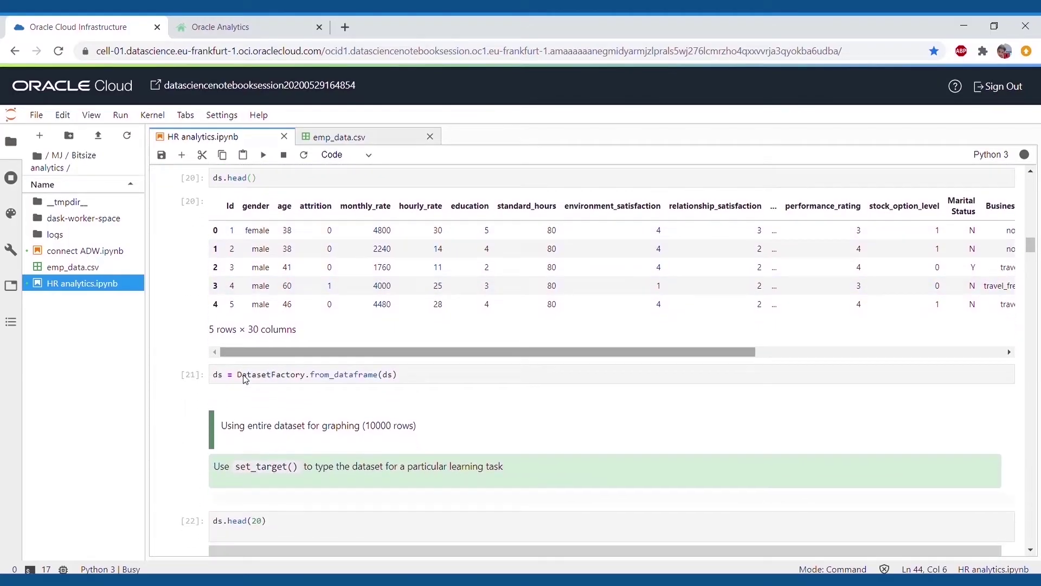
pyautogui.scroll(-4, 245, 379)
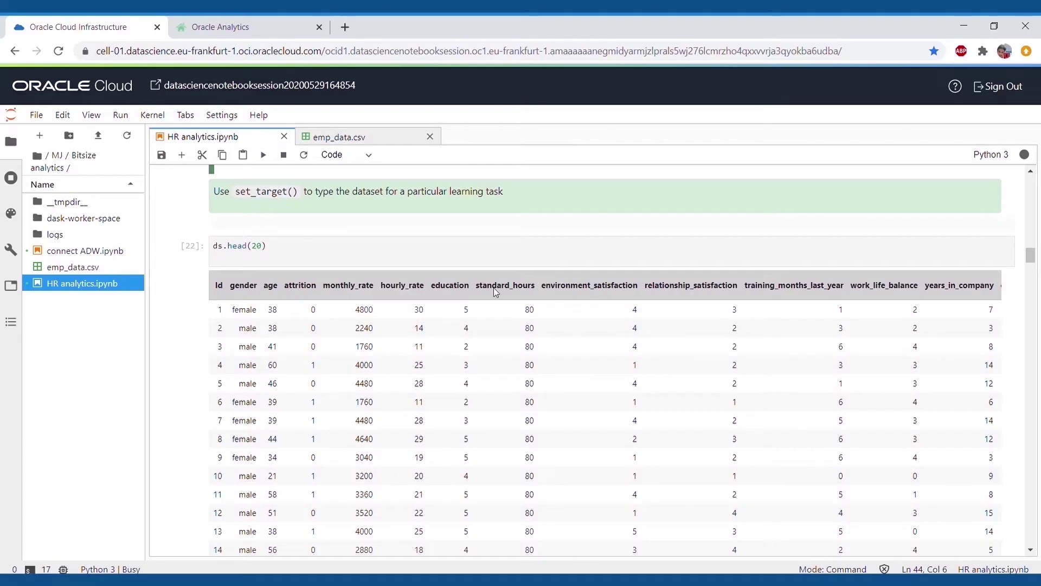
pyautogui.scroll(-8, 495, 291)
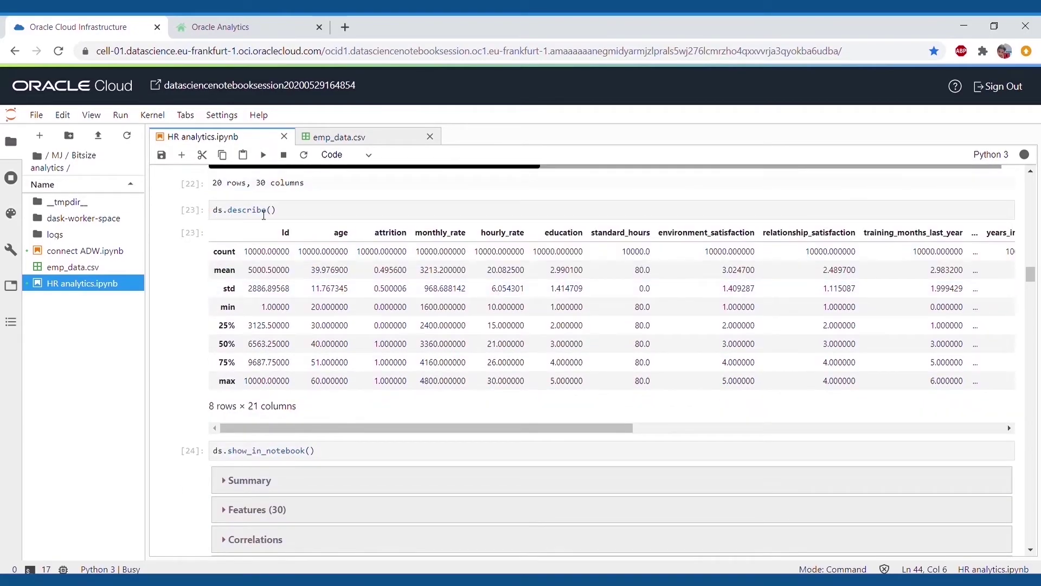
# Expand the Summary and Features (30) sections and scroll through the feature profiles
pyautogui.scroll(-2, 231, 386)
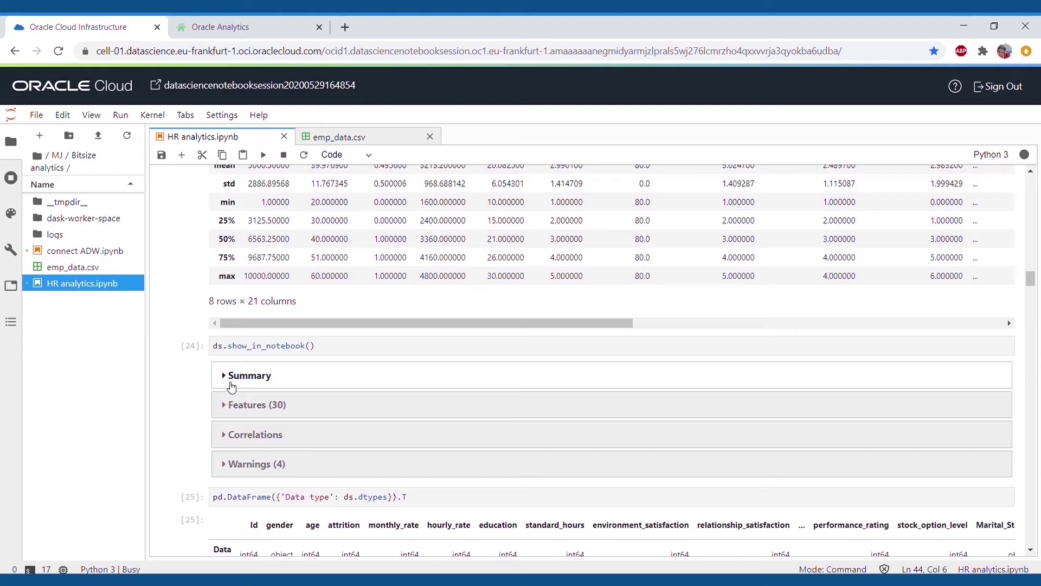
pyautogui.scroll(-2, 232, 386)
pyautogui.click(274, 271)
pyautogui.scroll(-3, 337, 342)
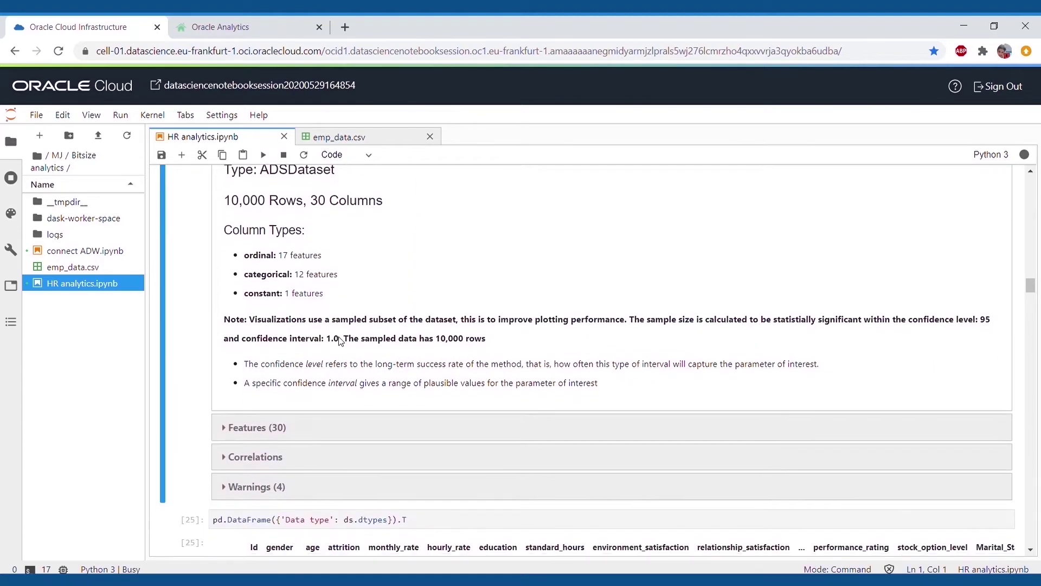
pyautogui.click(259, 428)
pyautogui.scroll(-5, 259, 428)
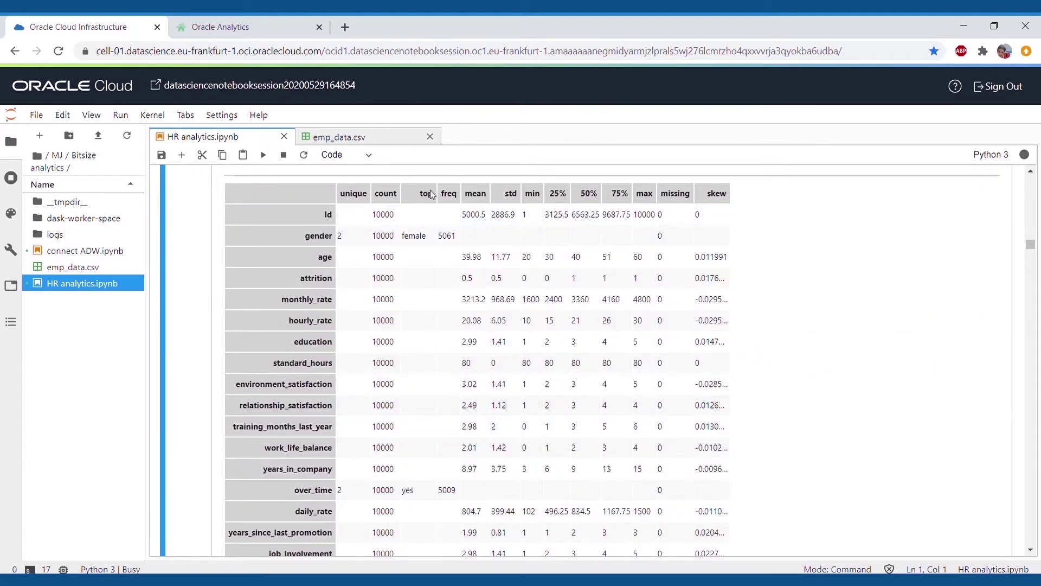
pyautogui.scroll(-15, 446, 321)
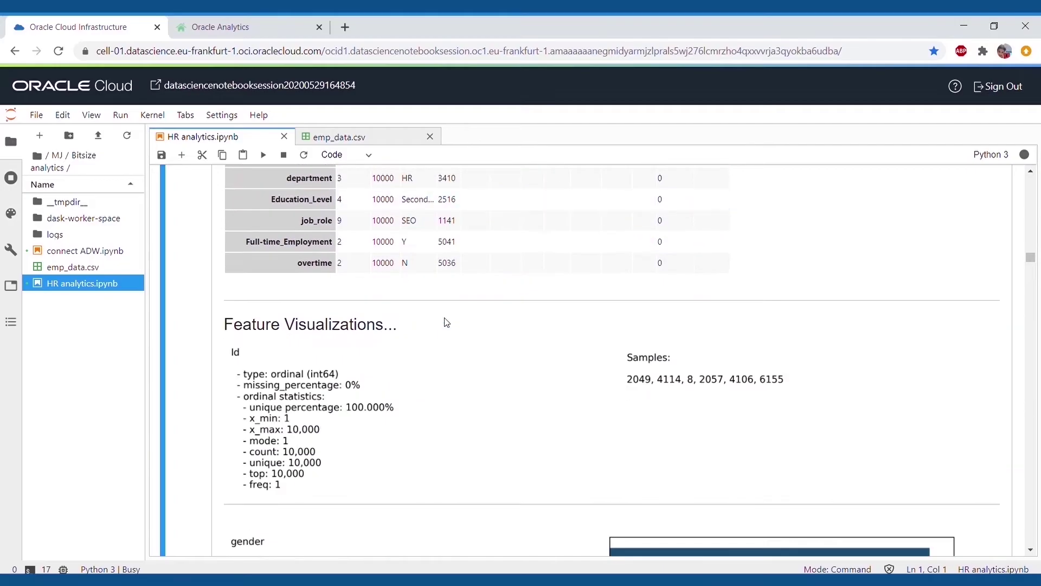
pyautogui.scroll(-15, 447, 322)
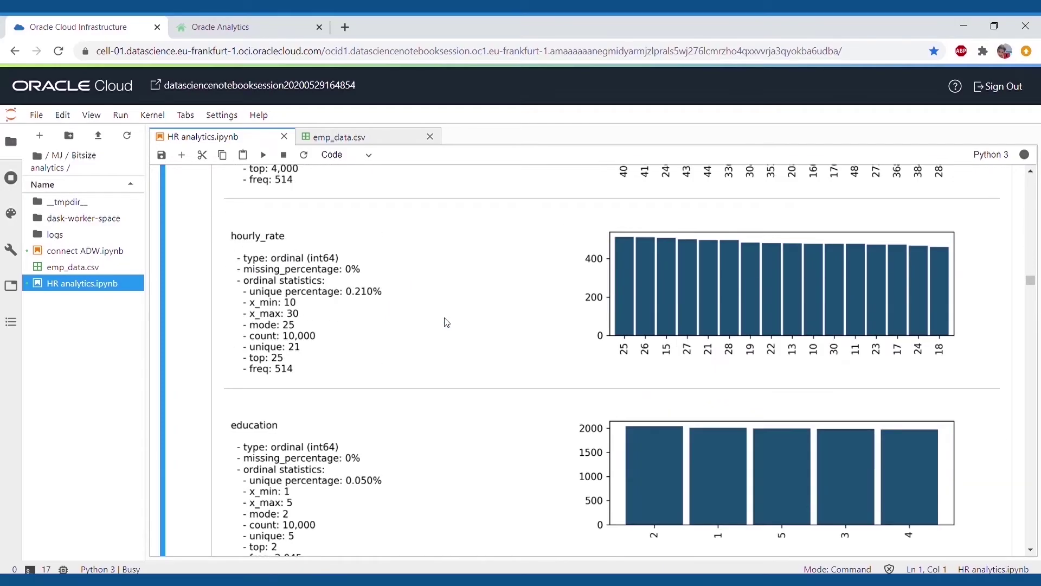
pyautogui.scroll(-3, 447, 322)
pyautogui.scroll(-20, 396, 319)
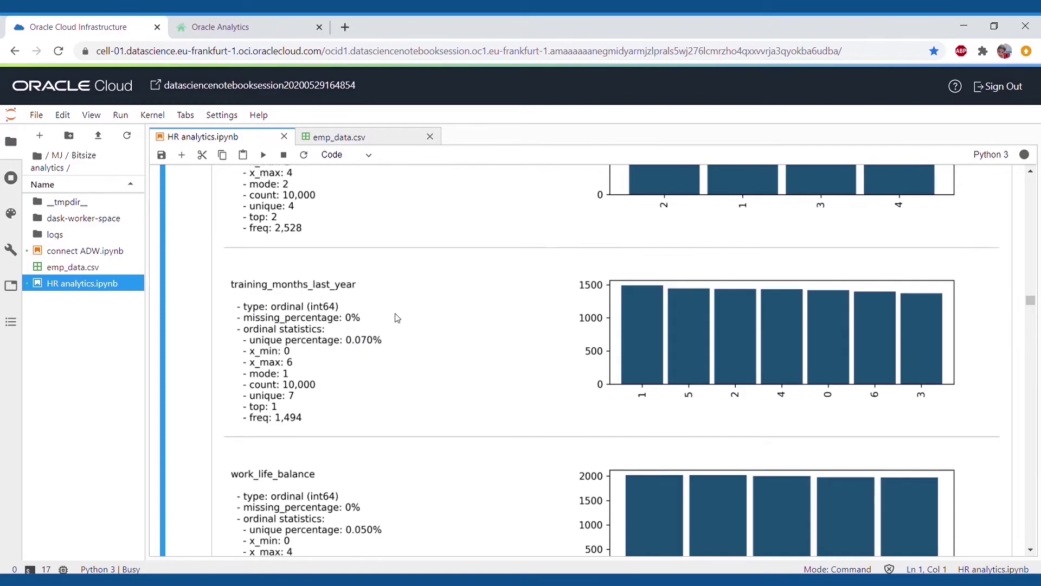
pyautogui.scroll(-20, 396, 318)
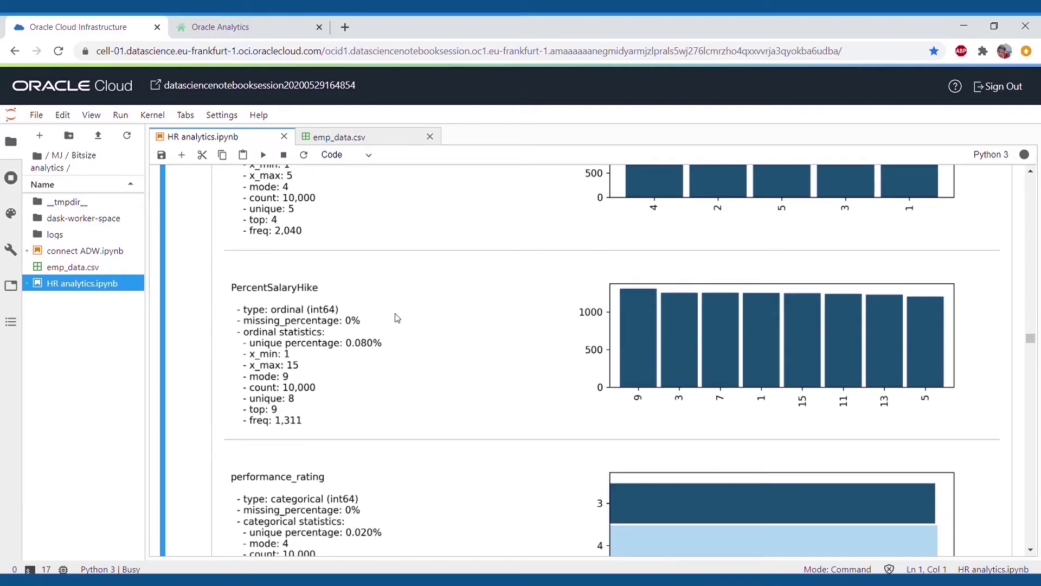
pyautogui.scroll(-15, 398, 318)
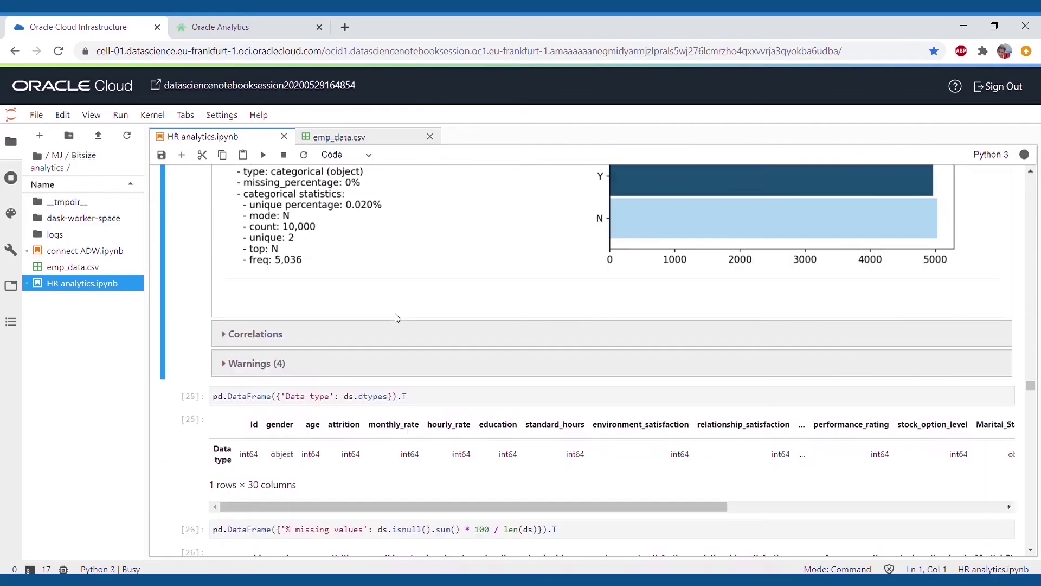
# Review the correlation heatmap, then scroll down to the train/test split cell [27] targeting attrition
pyautogui.scroll(20, 346, 405)
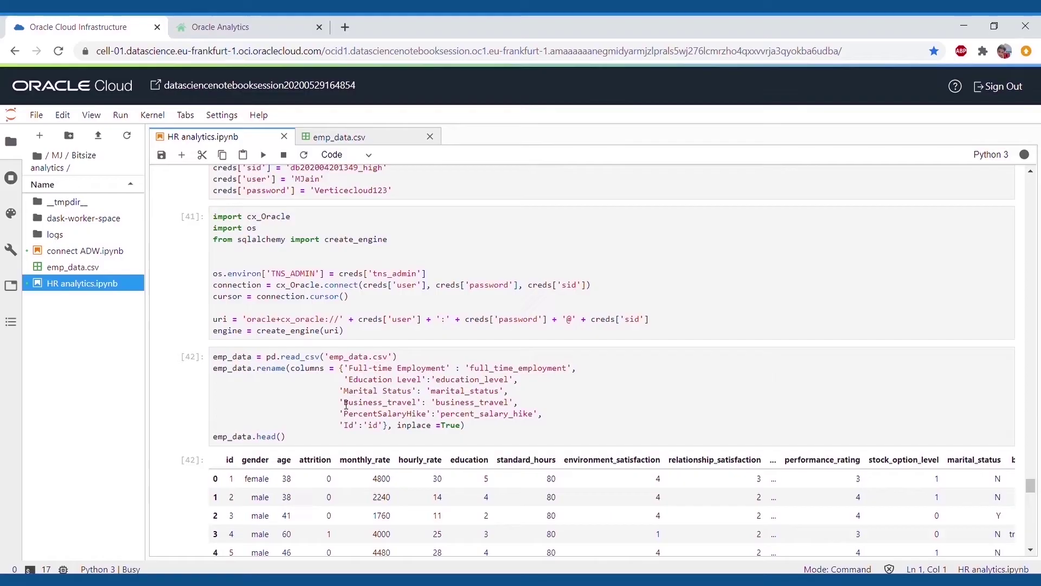
pyautogui.scroll(20, 343, 405)
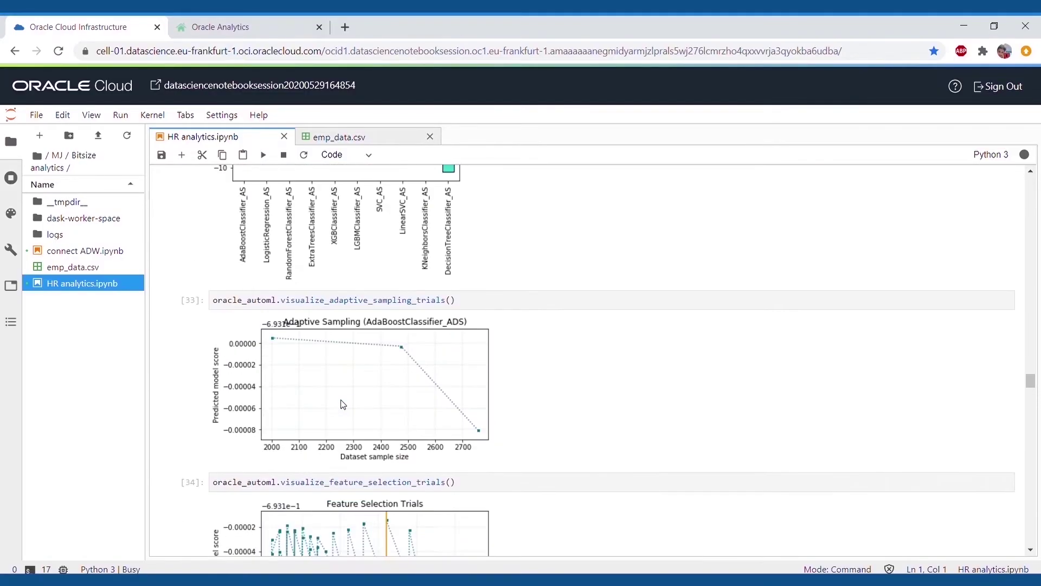
pyautogui.scroll(20, 343, 405)
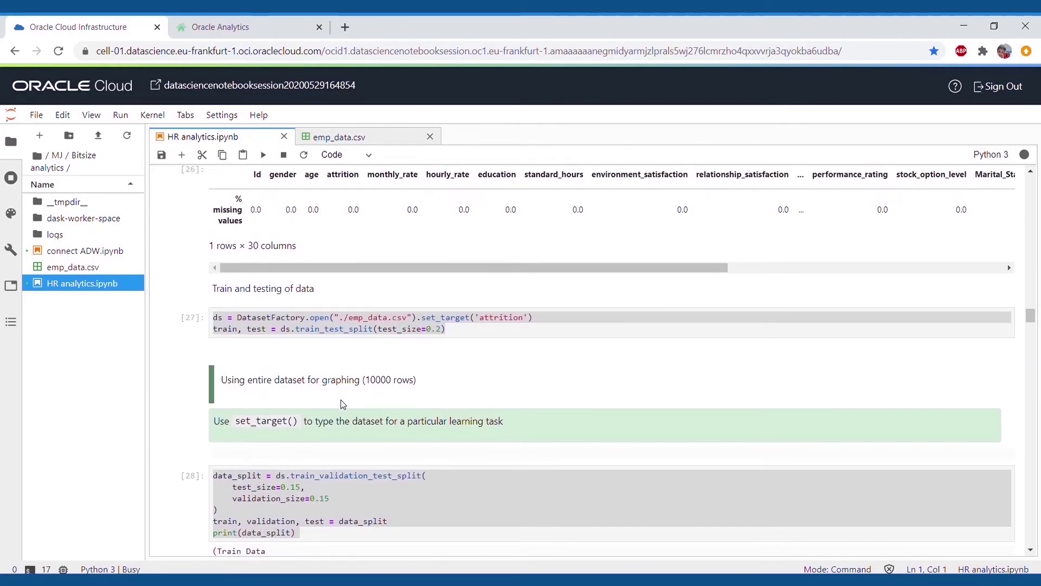
pyautogui.scroll(5, 343, 405)
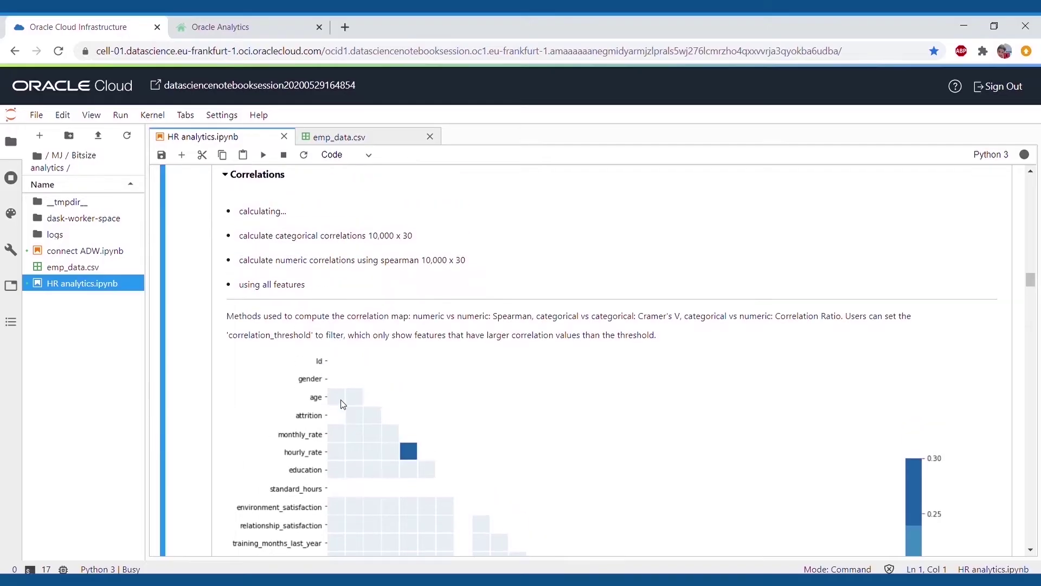
pyautogui.scroll(-3, 402, 358)
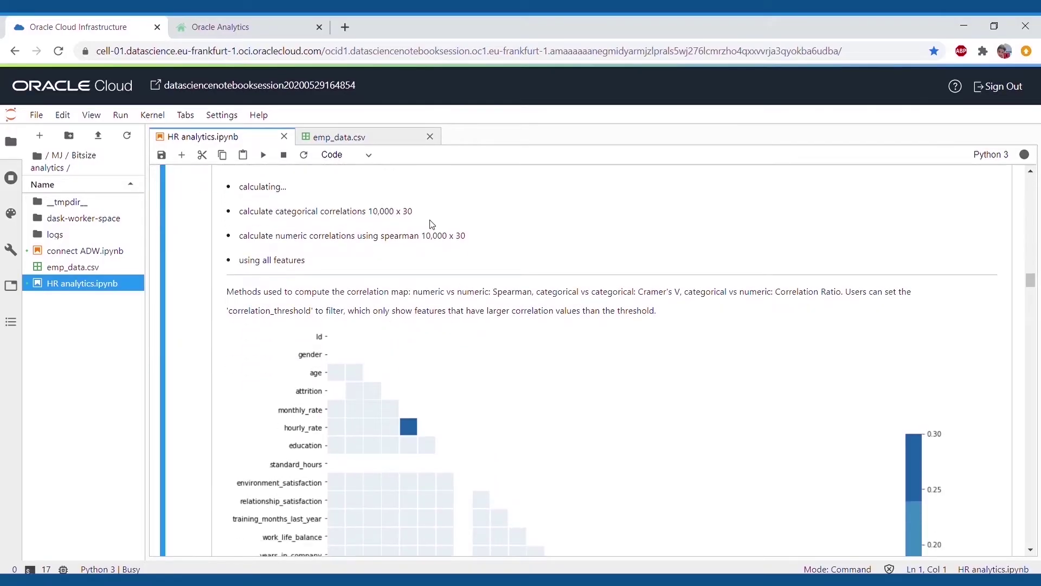
pyautogui.scroll(1, 309, 255)
pyautogui.scroll(-3, 385, 290)
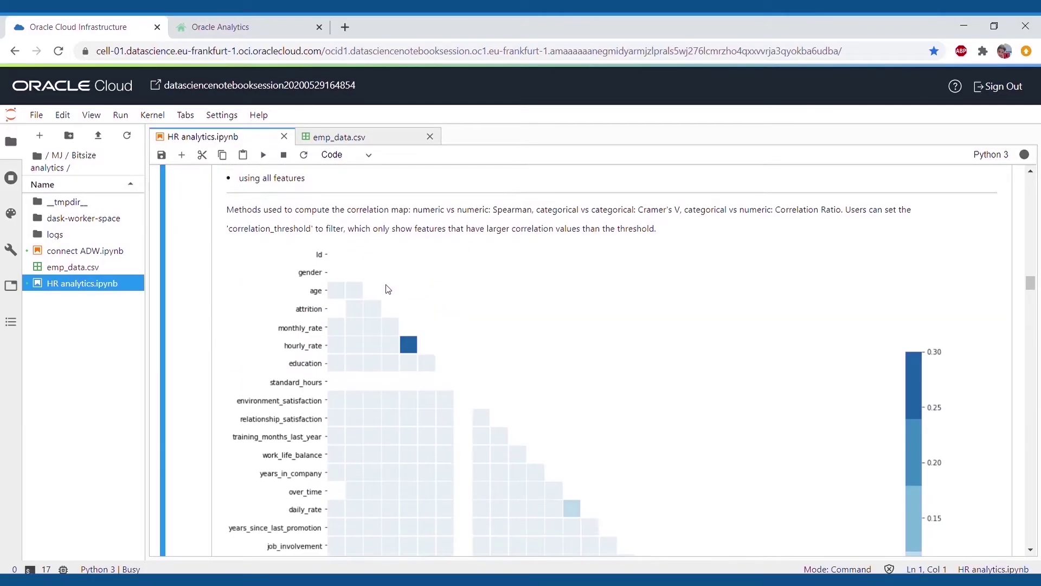
pyautogui.scroll(-5, 293, 317)
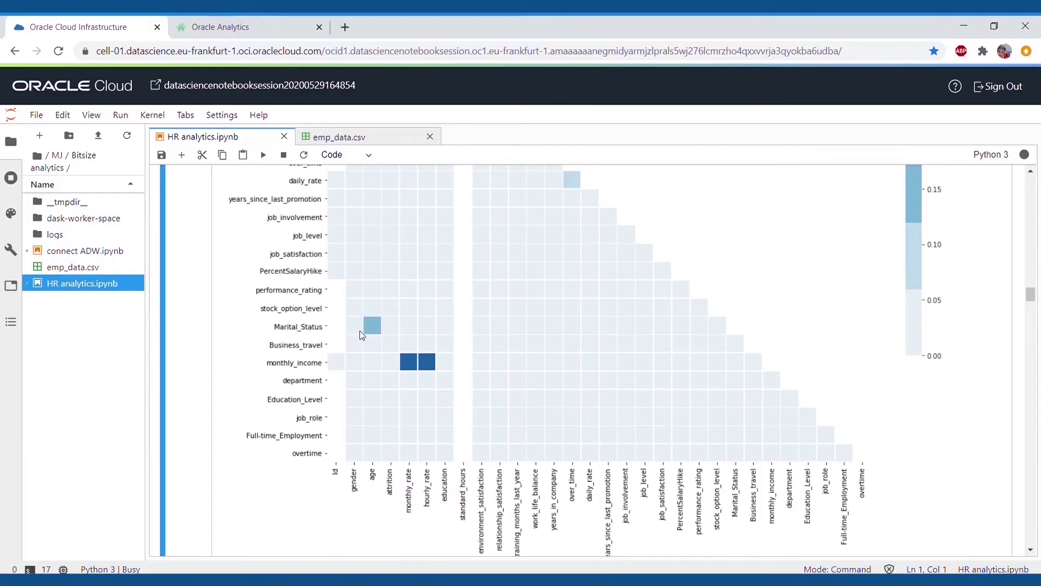
pyautogui.scroll(-10, 314, 371)
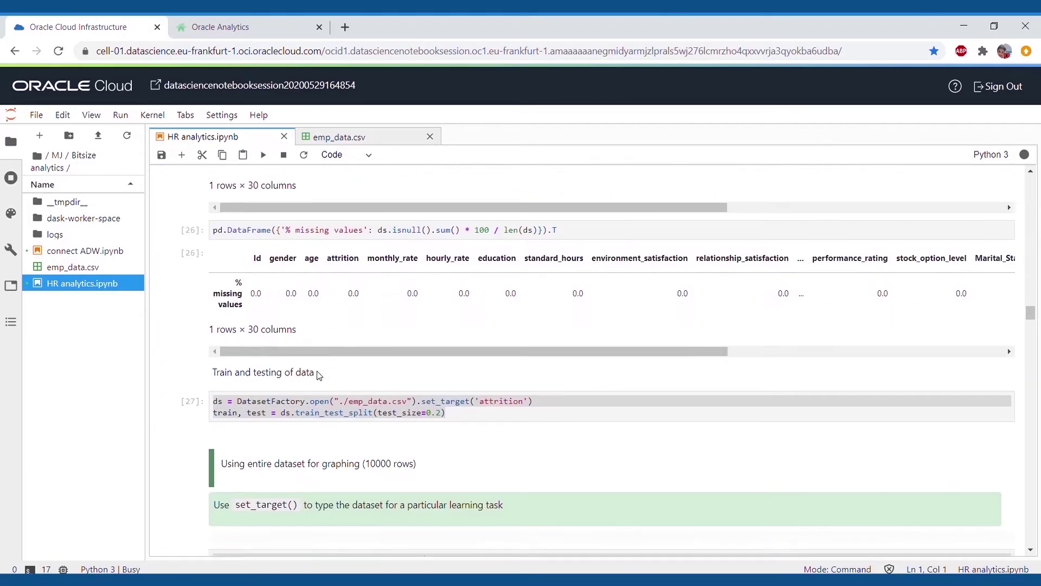
# Select the 'Train and testing of data' note and scroll to the AutoML trials ranking AdaBoostClassifier top
pyautogui.click(318, 280)
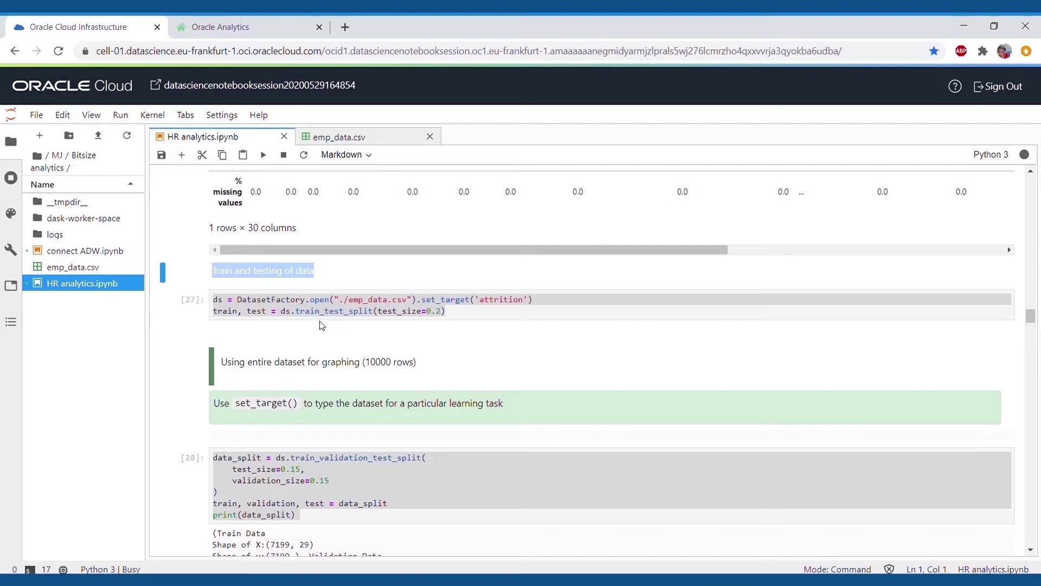
pyautogui.scroll(-5, 320, 321)
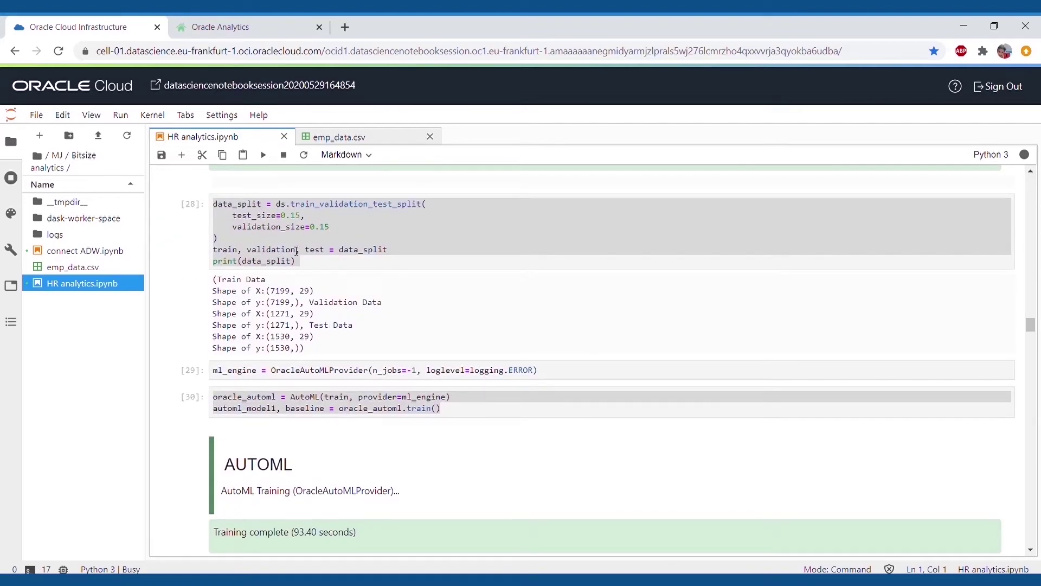
pyautogui.scroll(-4, 296, 251)
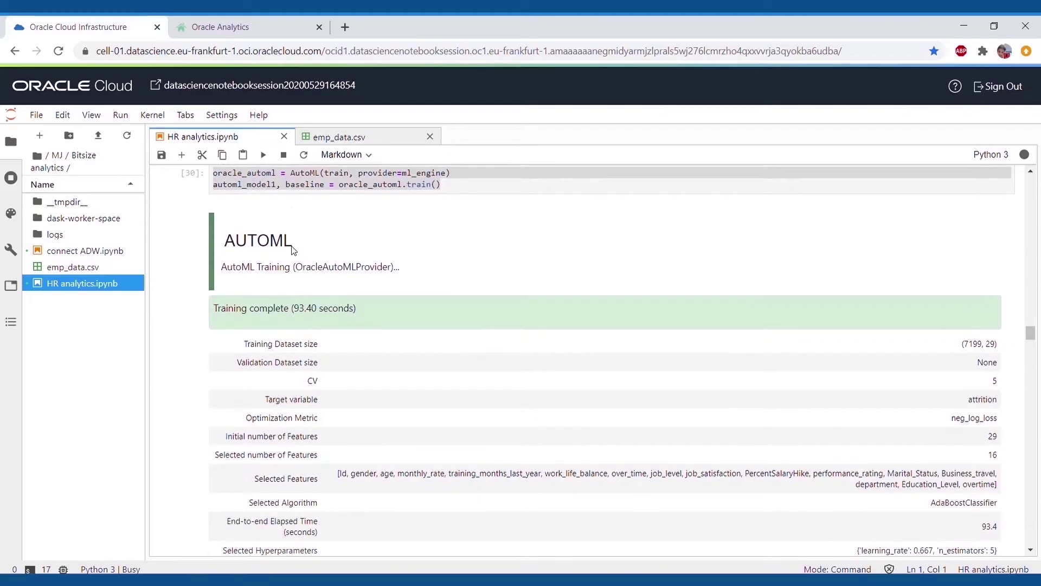
pyautogui.scroll(-1, 293, 250)
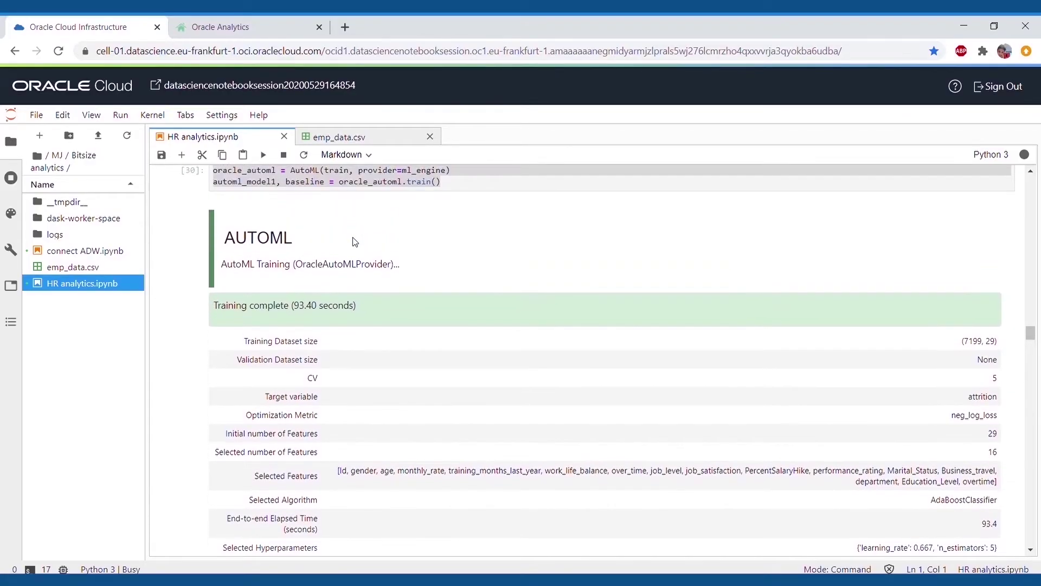
pyautogui.scroll(-2, 353, 238)
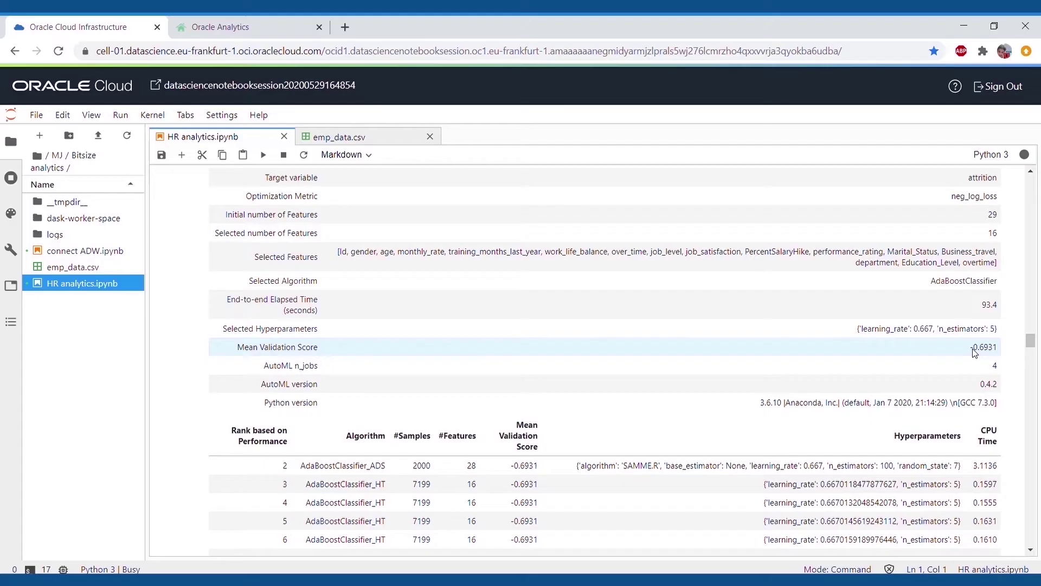
pyautogui.scroll(-4, 708, 349)
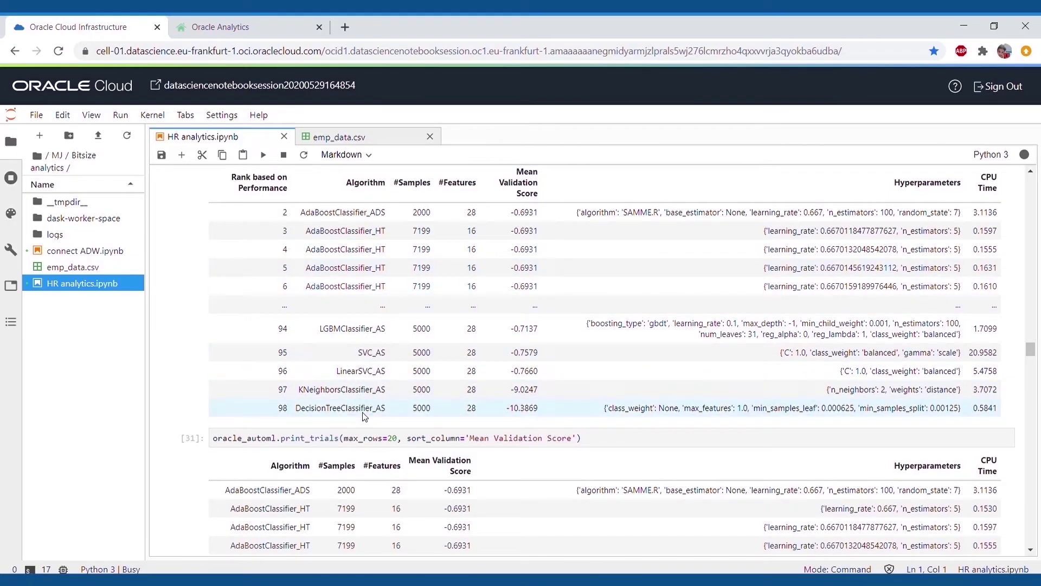
pyautogui.scroll(-5, 361, 404)
pyautogui.scroll(-6, 363, 416)
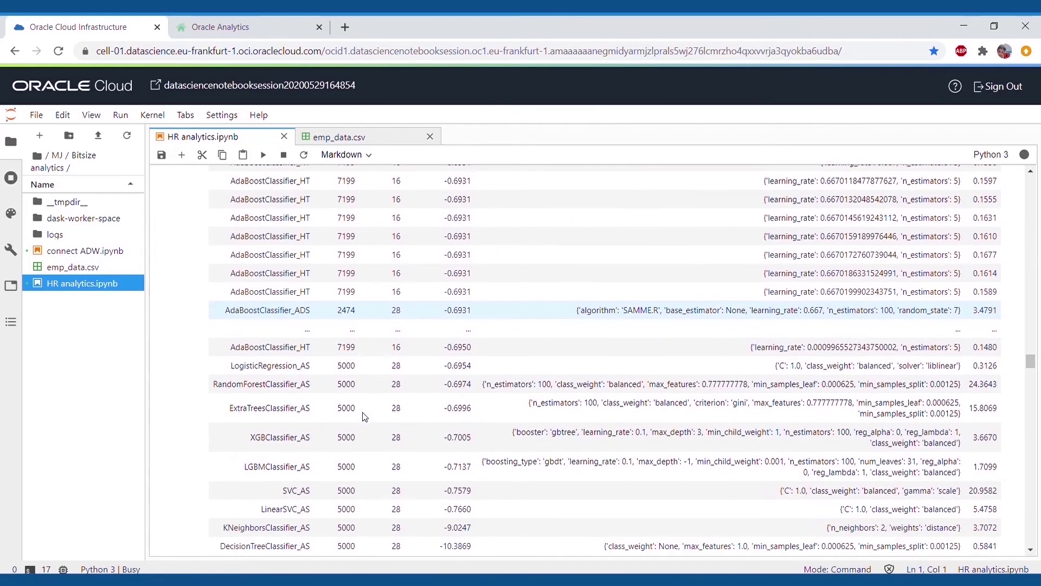
pyautogui.scroll(-2, 368, 417)
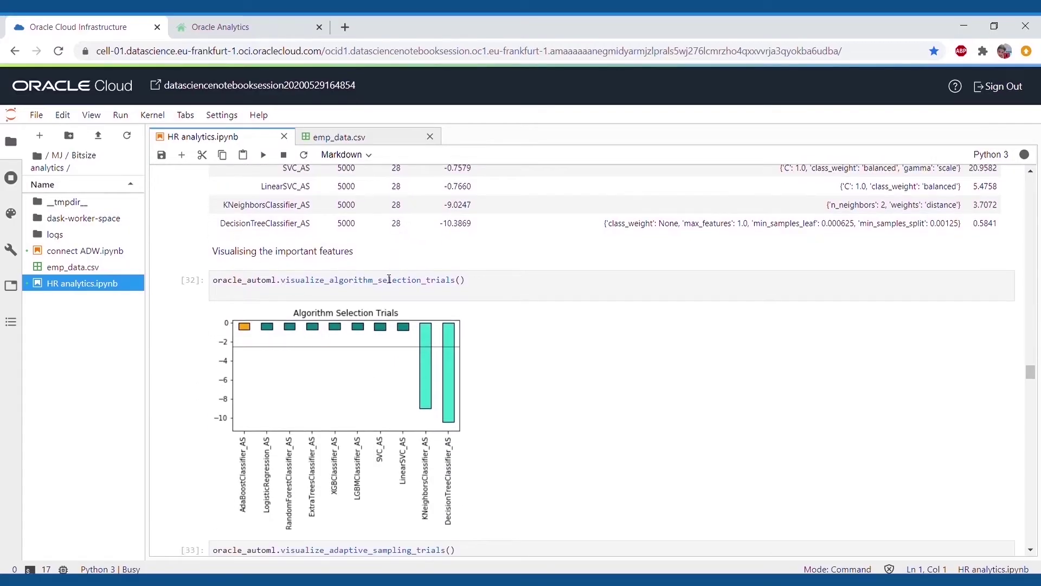
pyautogui.scroll(-3, 432, 341)
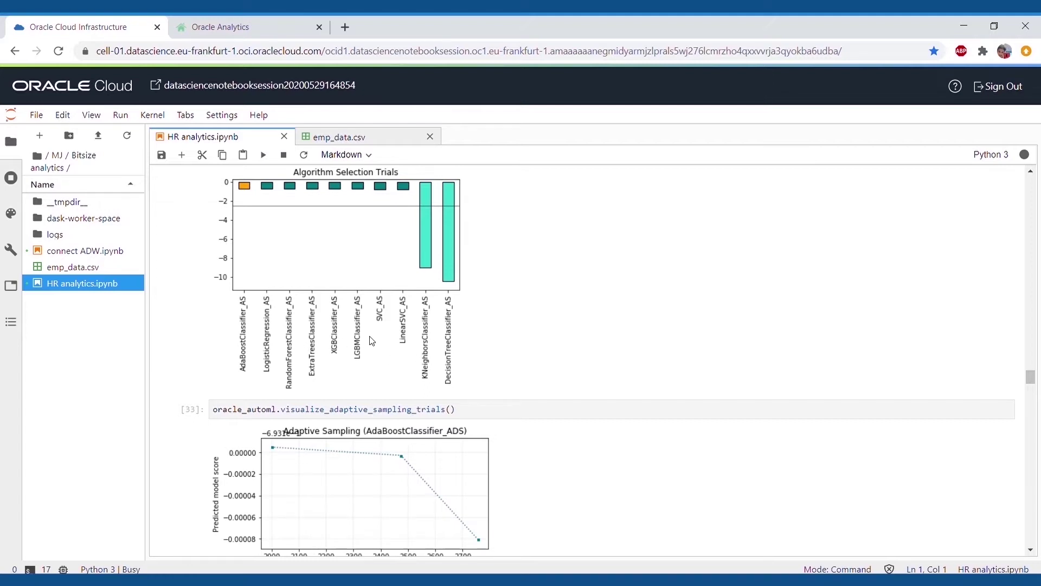
pyautogui.scroll(-5, 419, 338)
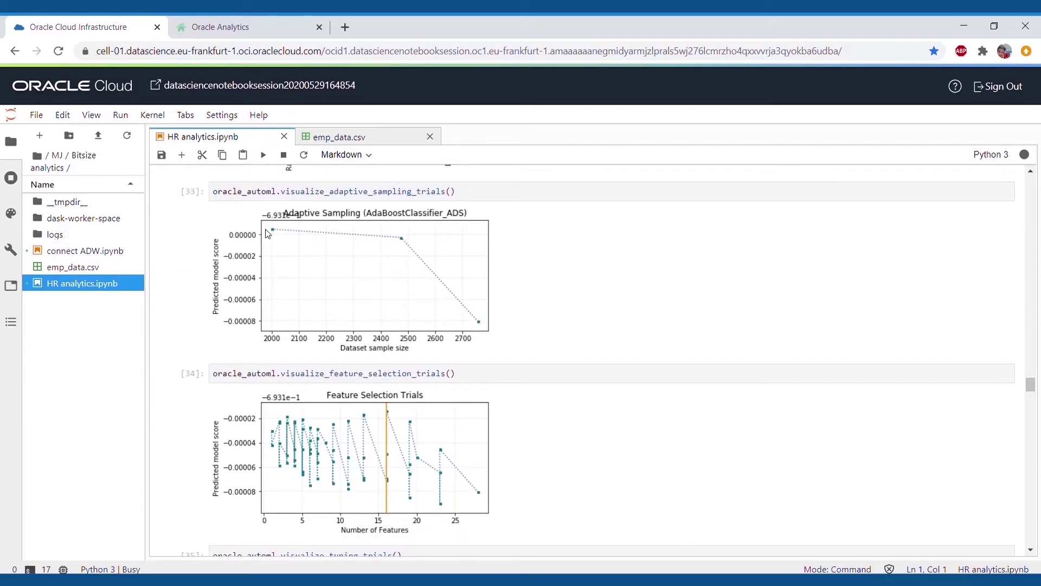
pyautogui.scroll(-4, 283, 236)
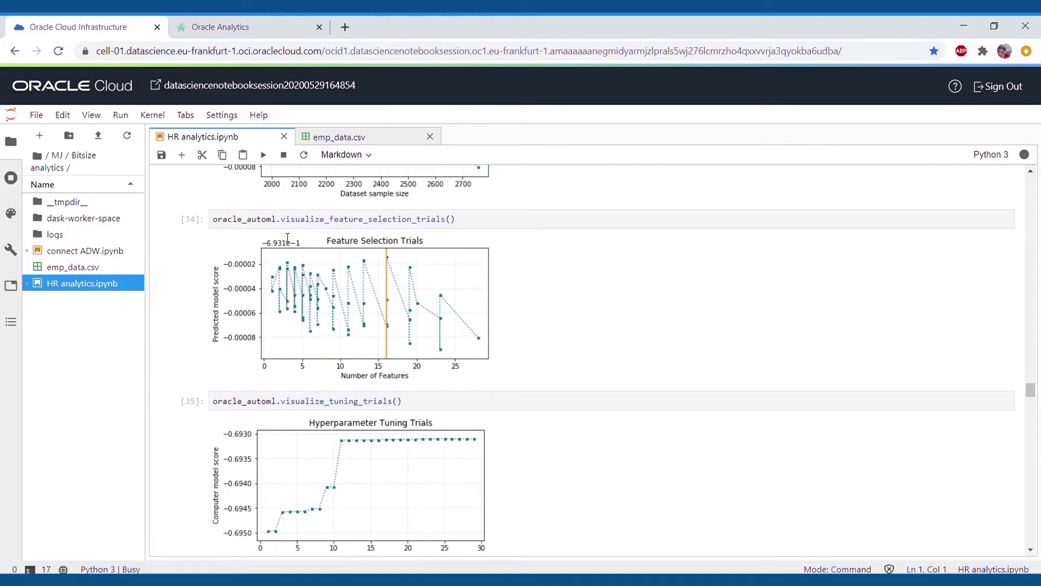
pyautogui.scroll(-5, 303, 269)
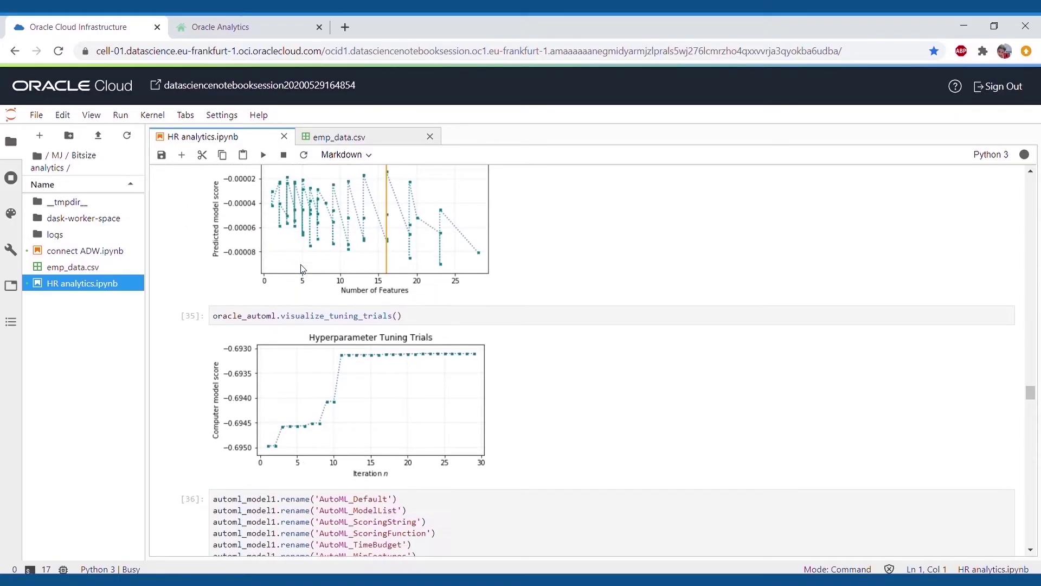
pyautogui.scroll(-4, 302, 269)
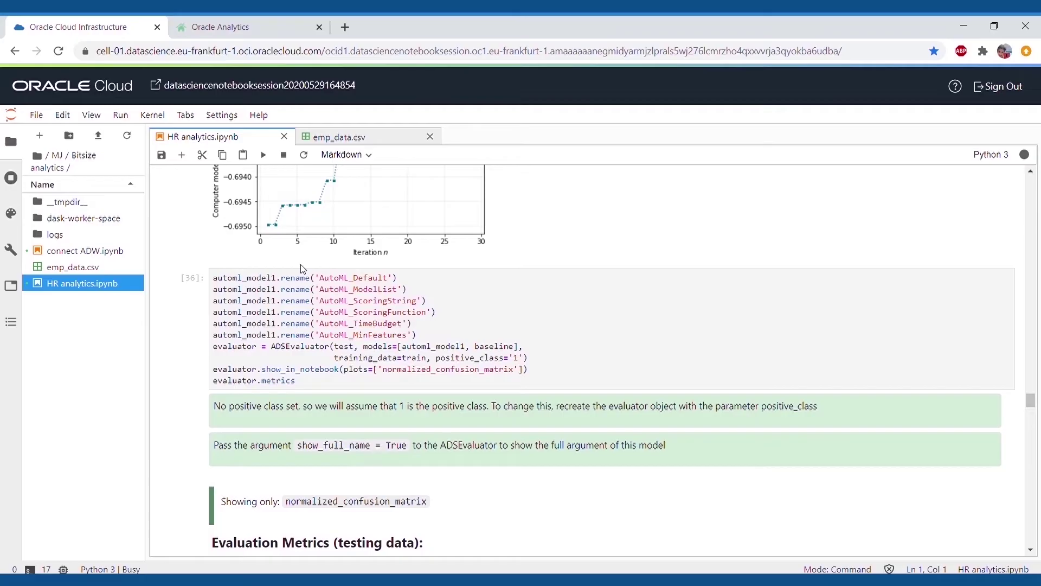
pyautogui.scroll(-2, 305, 270)
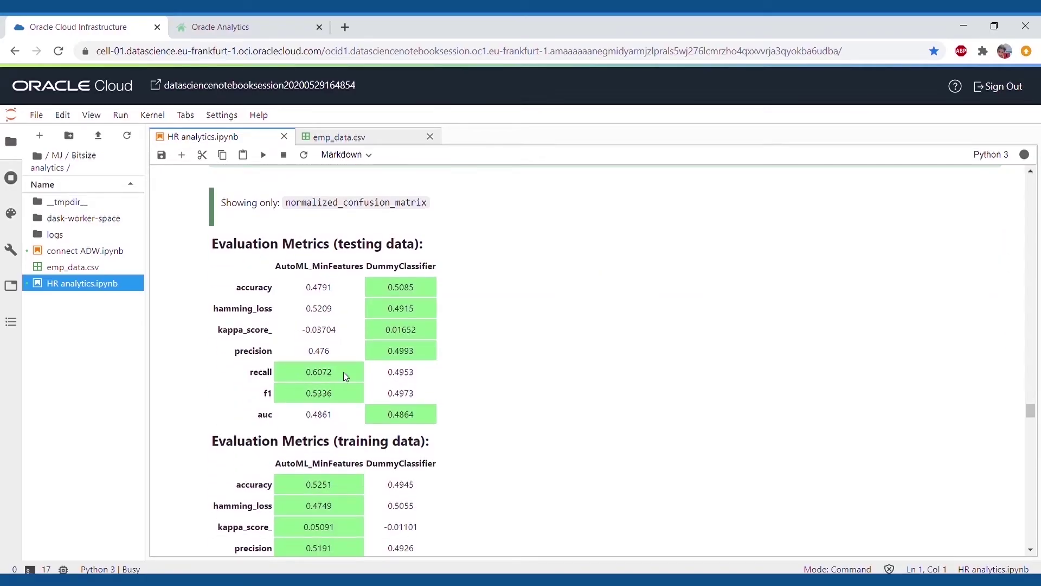
pyautogui.scroll(-2, 326, 342)
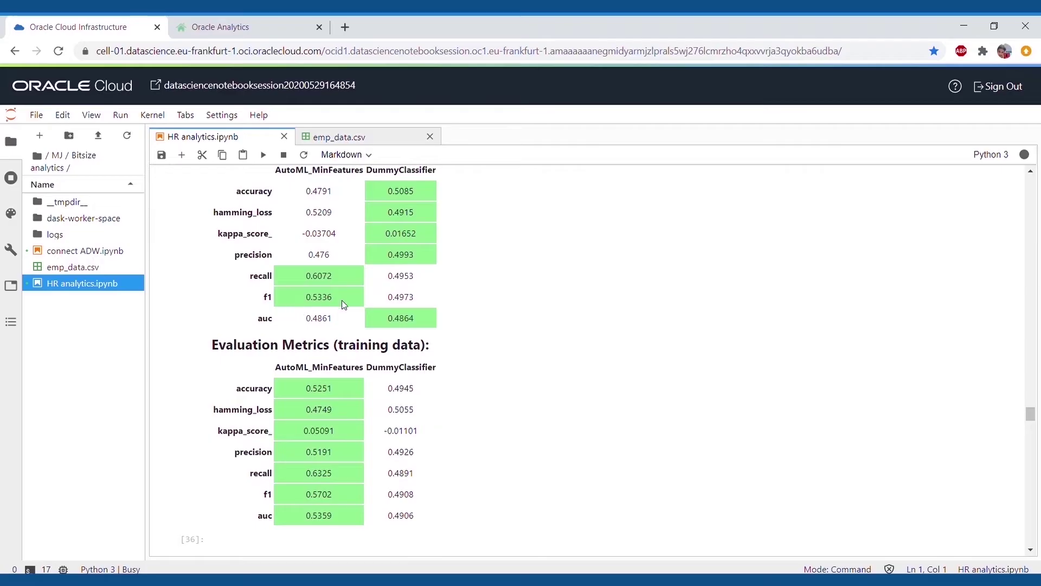
pyautogui.scroll(-4, 401, 329)
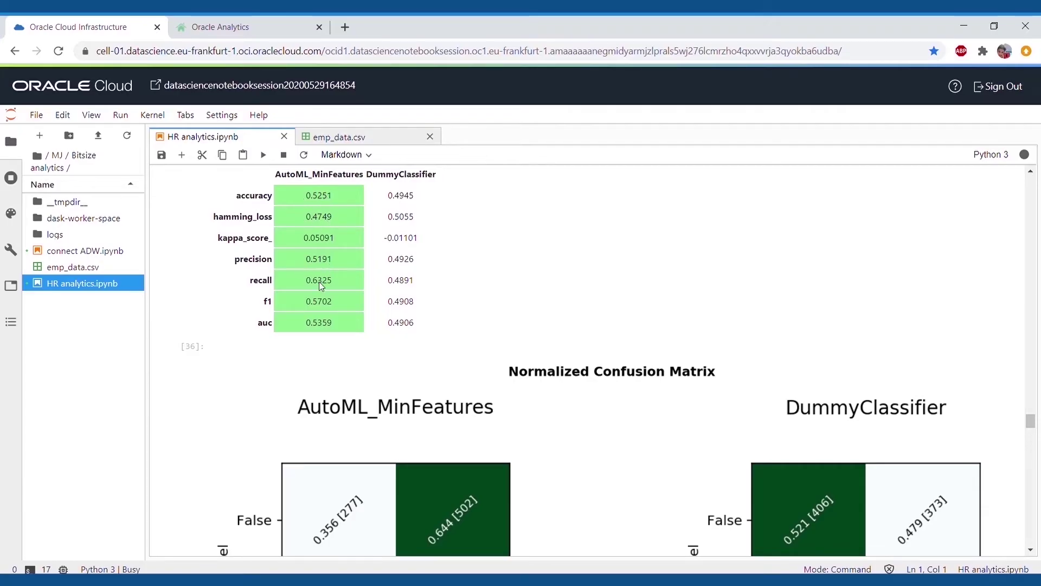
pyautogui.scroll(-8, 335, 285)
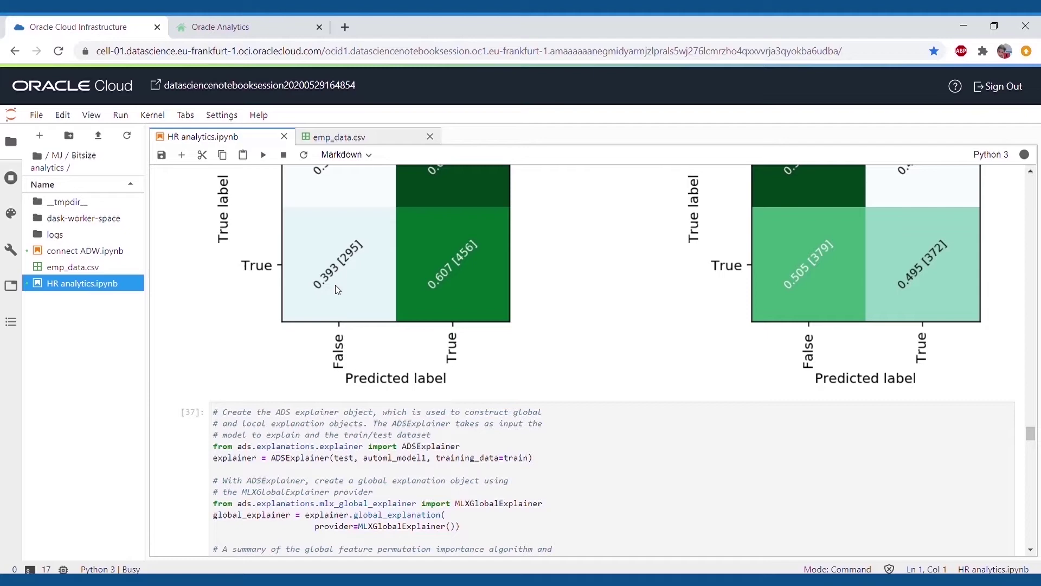
pyautogui.scroll(-5, 335, 286)
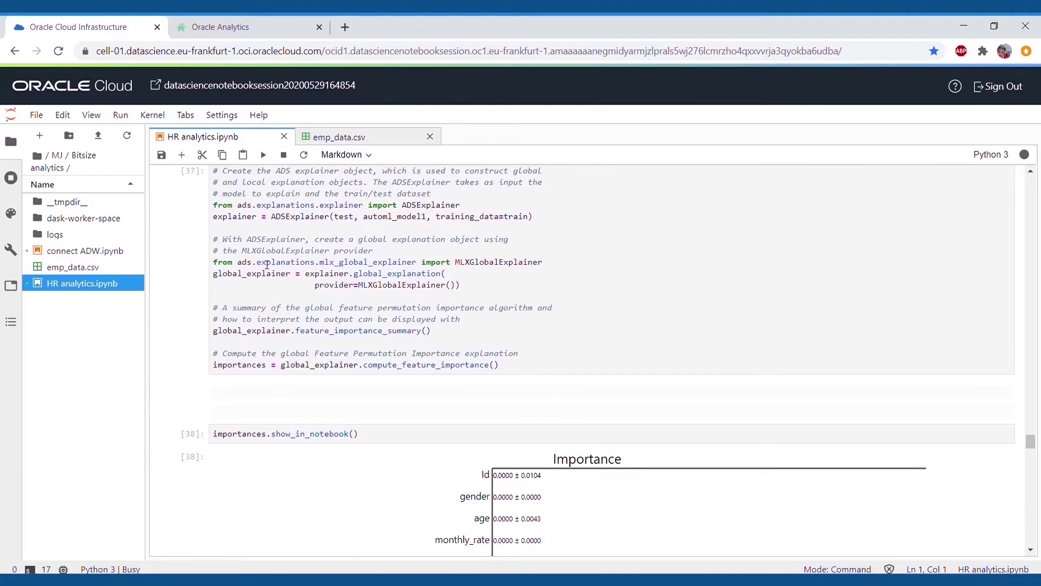
pyautogui.scroll(-5, 324, 273)
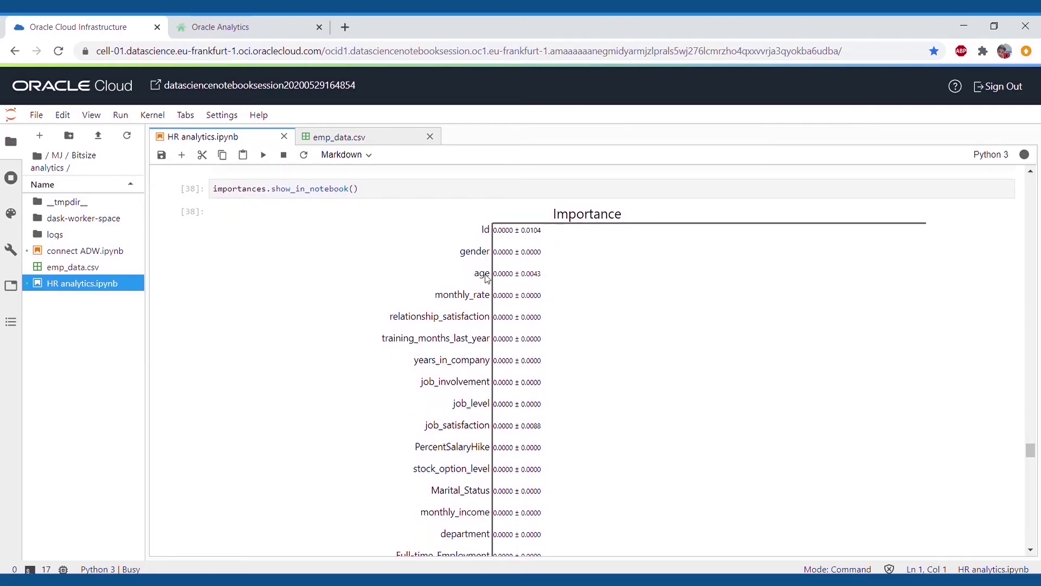
pyautogui.scroll(-1, 487, 278)
pyautogui.scroll(-10, 548, 322)
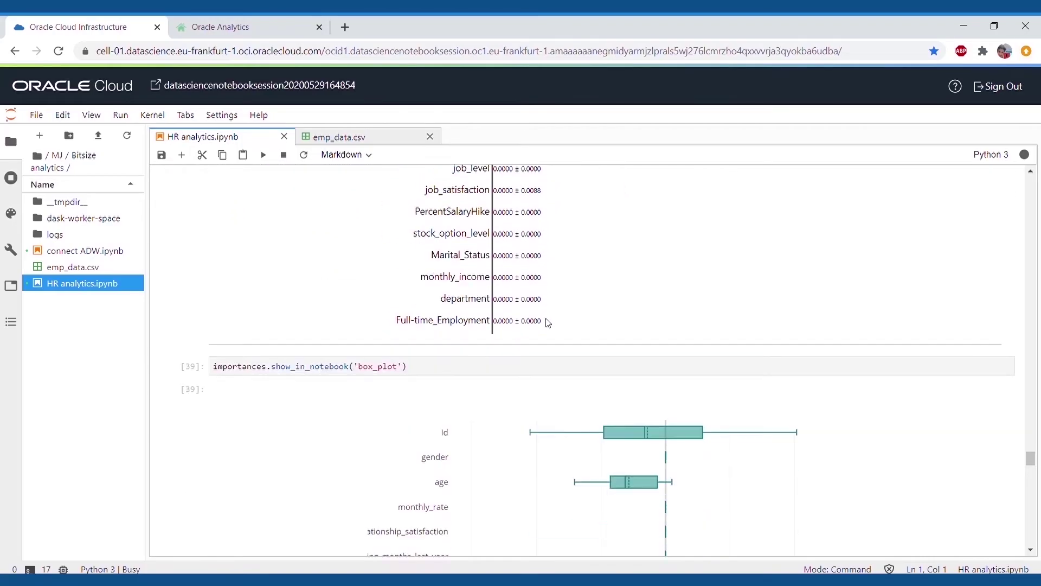
pyautogui.scroll(1, 548, 304)
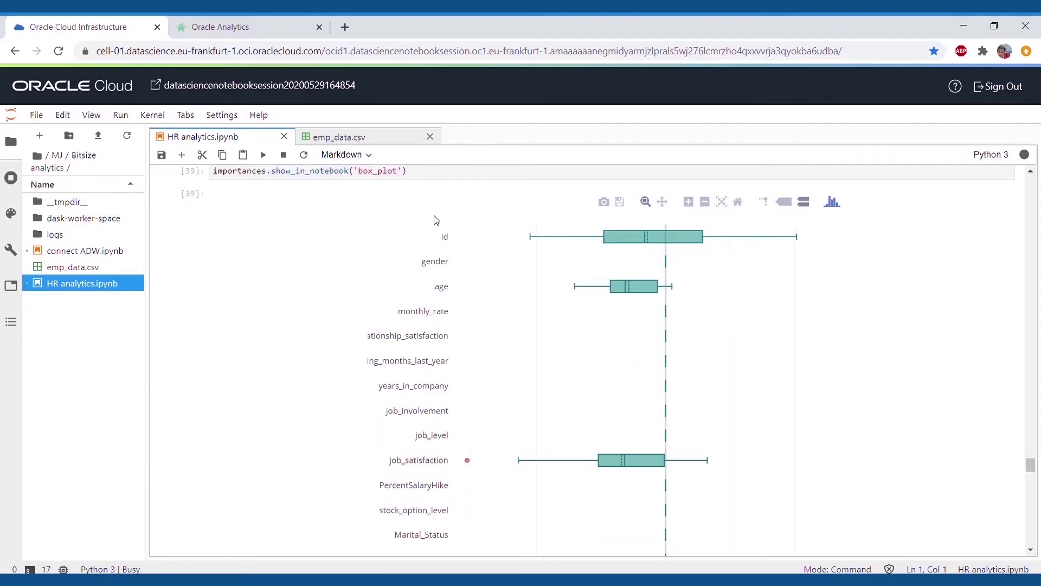
pyautogui.moveTo(628, 248)
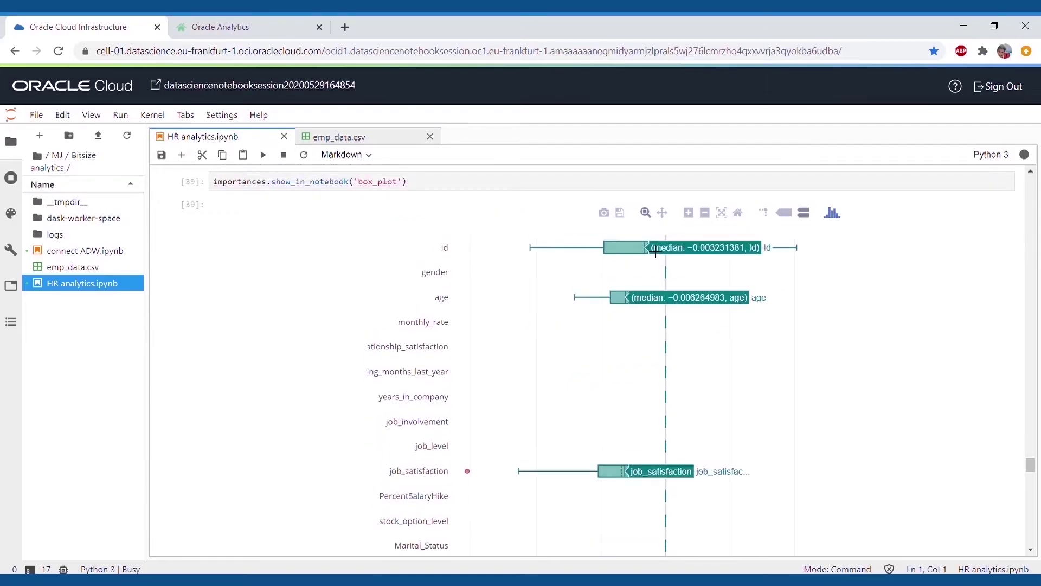
pyautogui.scroll(-5, 647, 302)
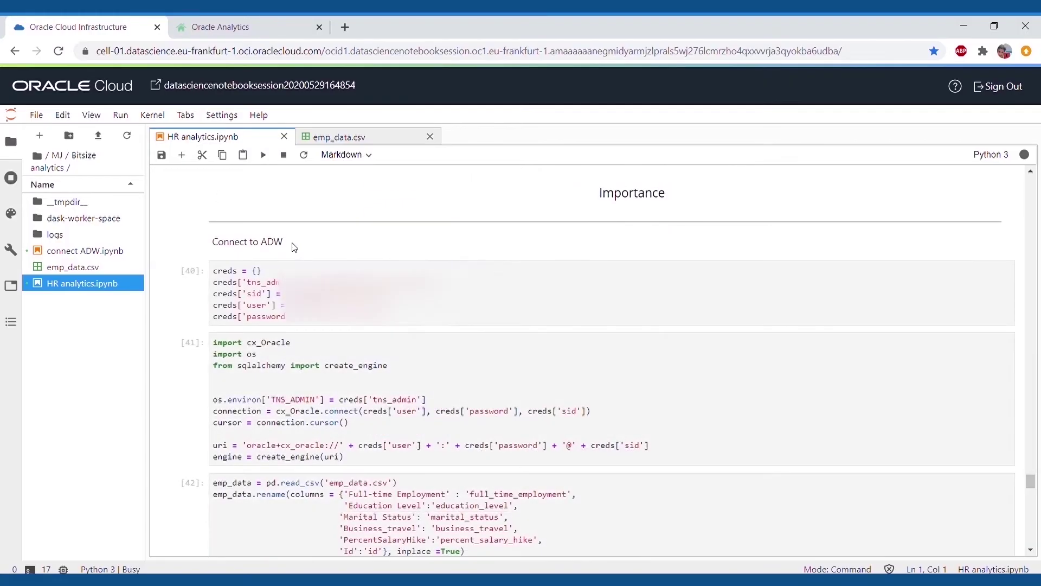
pyautogui.moveTo(286, 246); pyautogui.dragTo(216, 248)
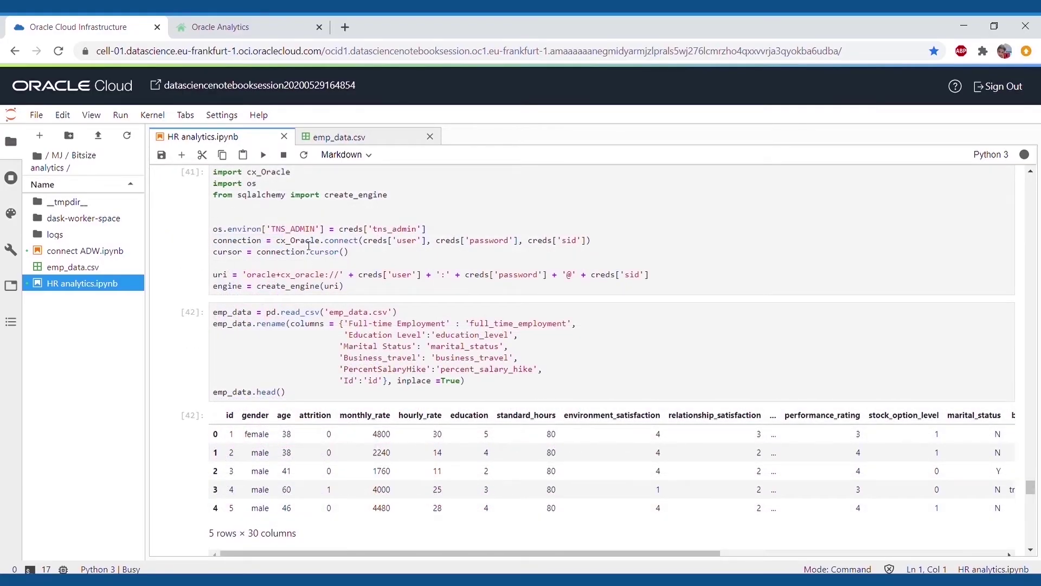
pyautogui.scroll(-2, 301, 261)
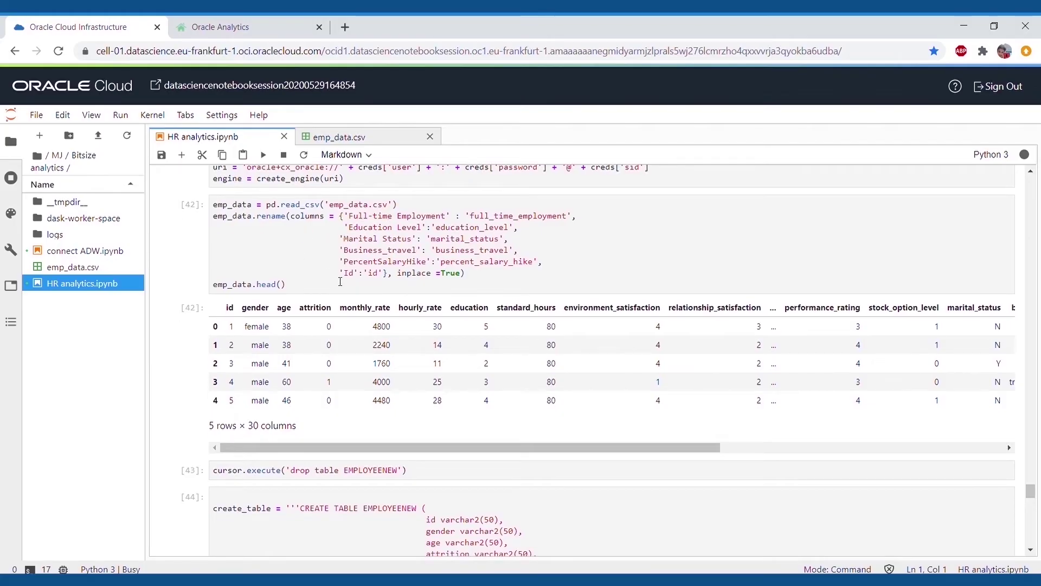
pyautogui.scroll(-3, 340, 281)
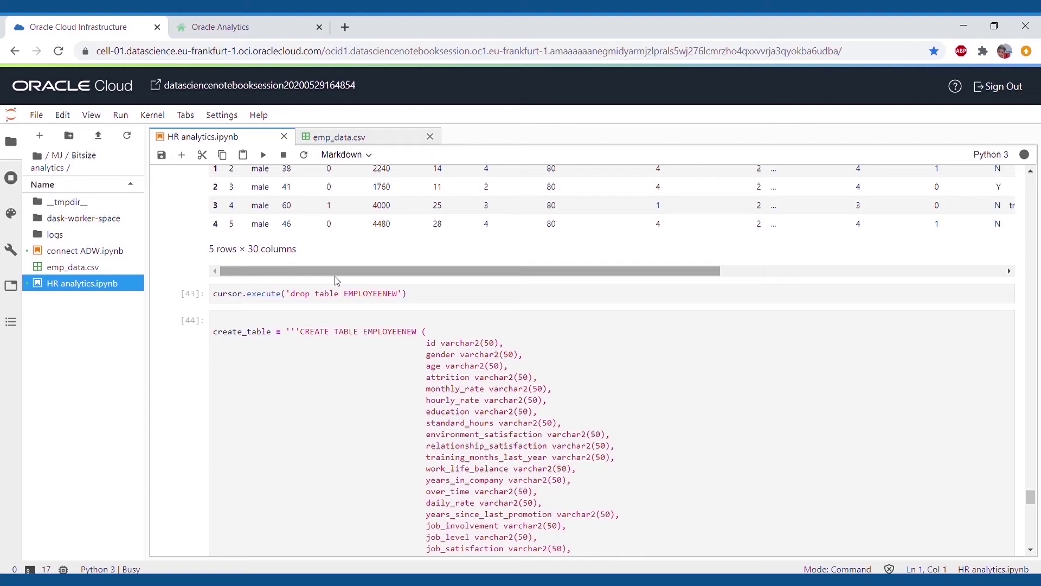
pyautogui.scroll(-5, 337, 281)
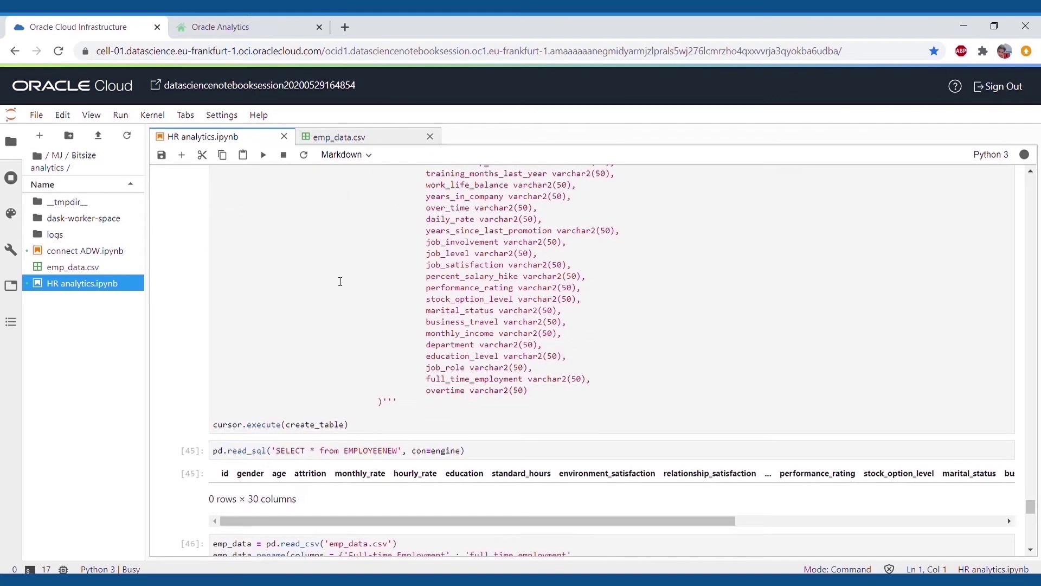
pyautogui.scroll(-4, 340, 282)
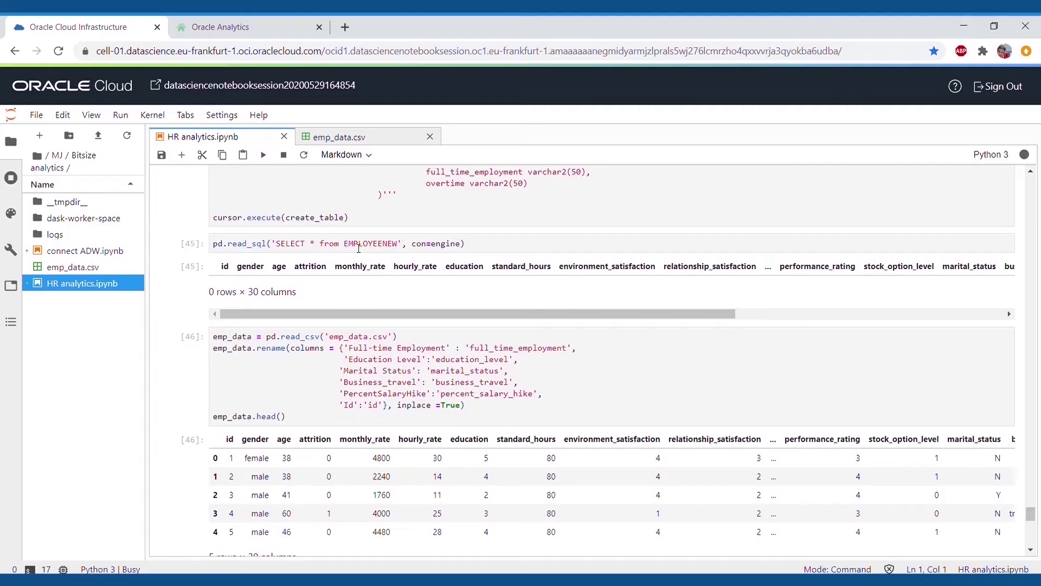
pyautogui.scroll(-1, 323, 317)
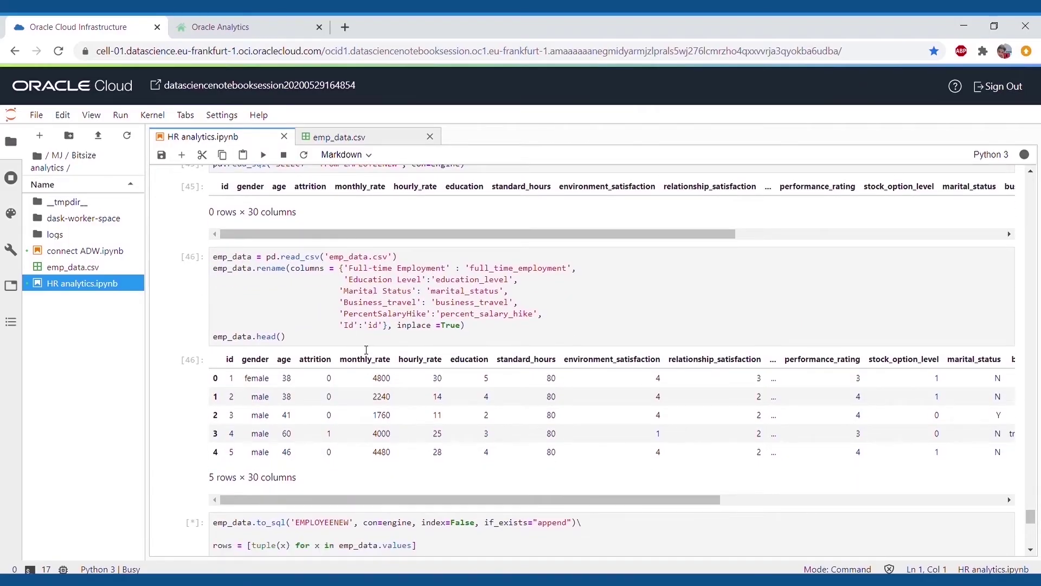
pyautogui.scroll(-3, 367, 350)
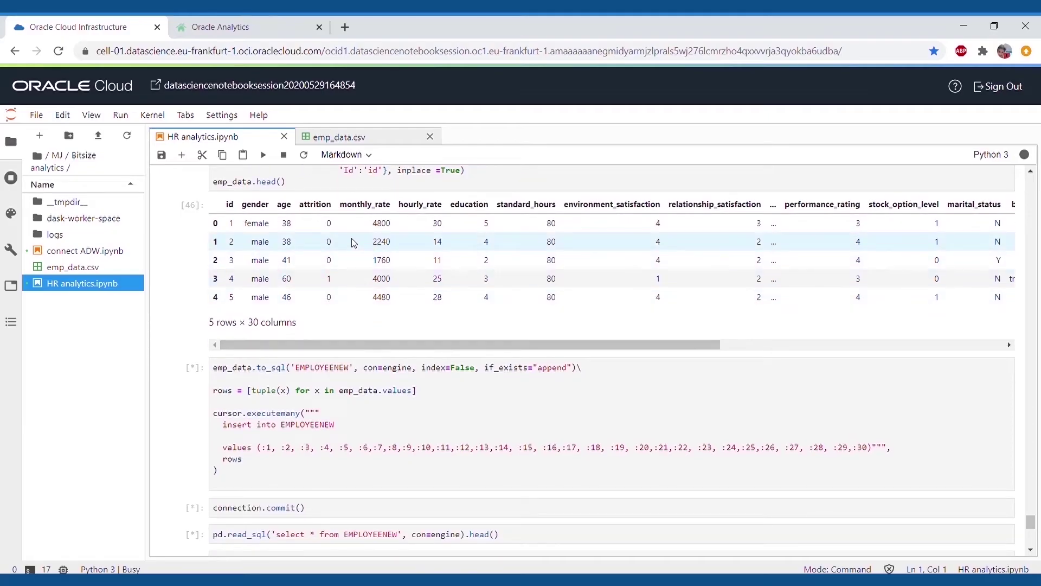
pyautogui.scroll(-2, 356, 298)
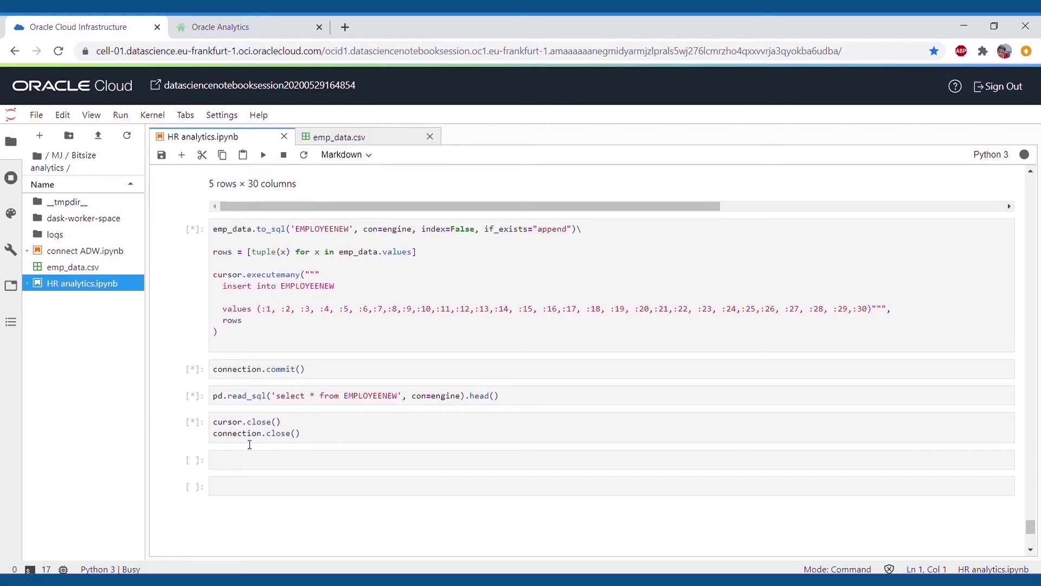
pyautogui.scroll(2, 378, 325)
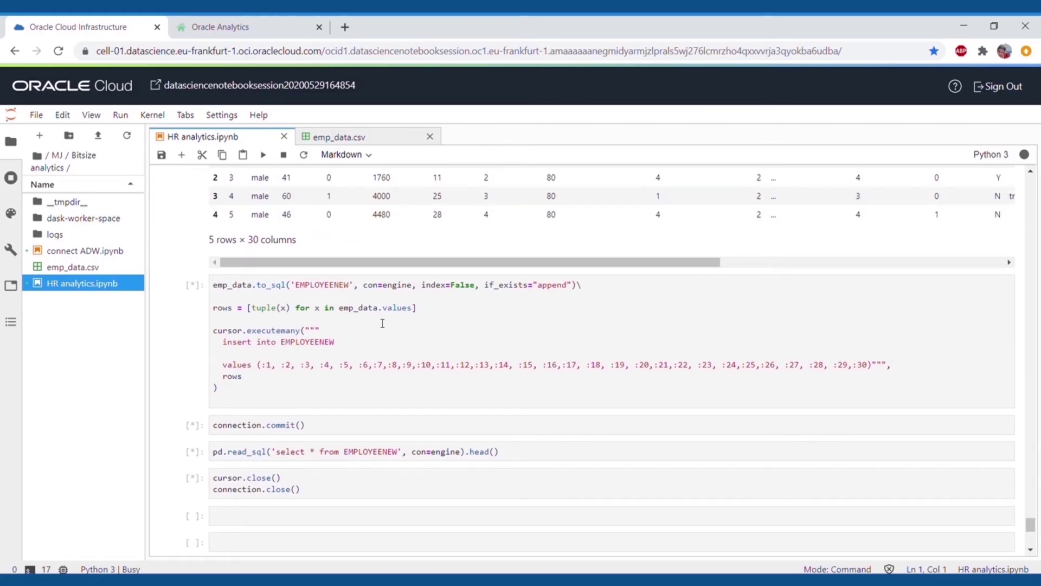
pyautogui.scroll(3, 378, 323)
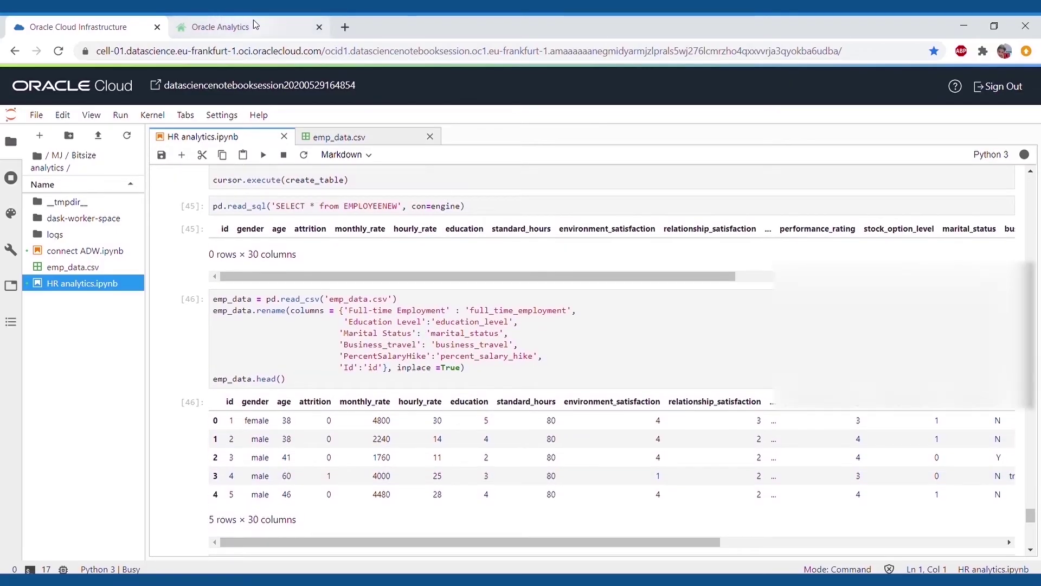
# Start a new data set from the Oracle Analytics home page using the ADW_mj connection
pyautogui.click(253, 21)
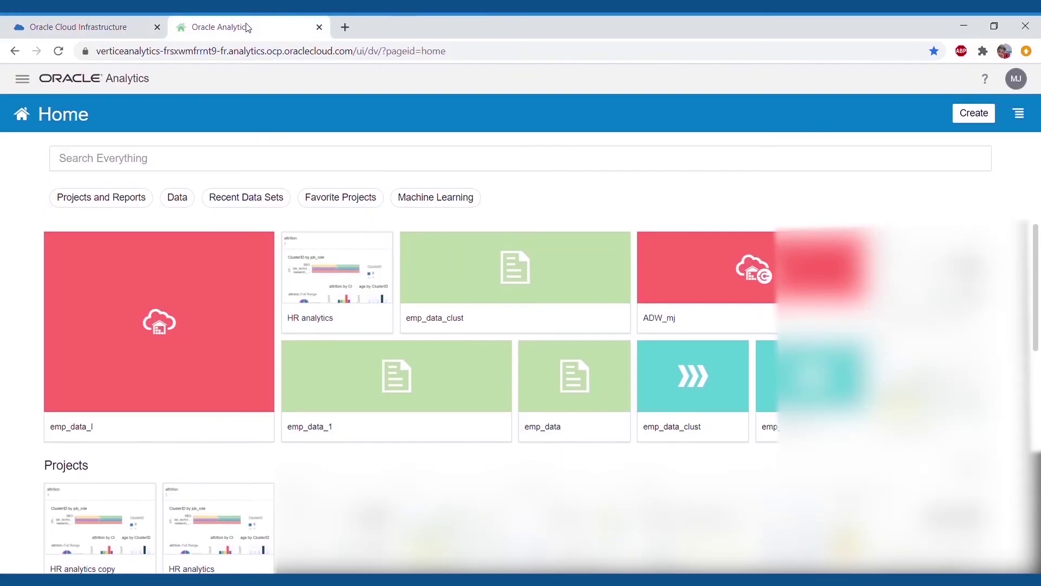
pyautogui.click(972, 114)
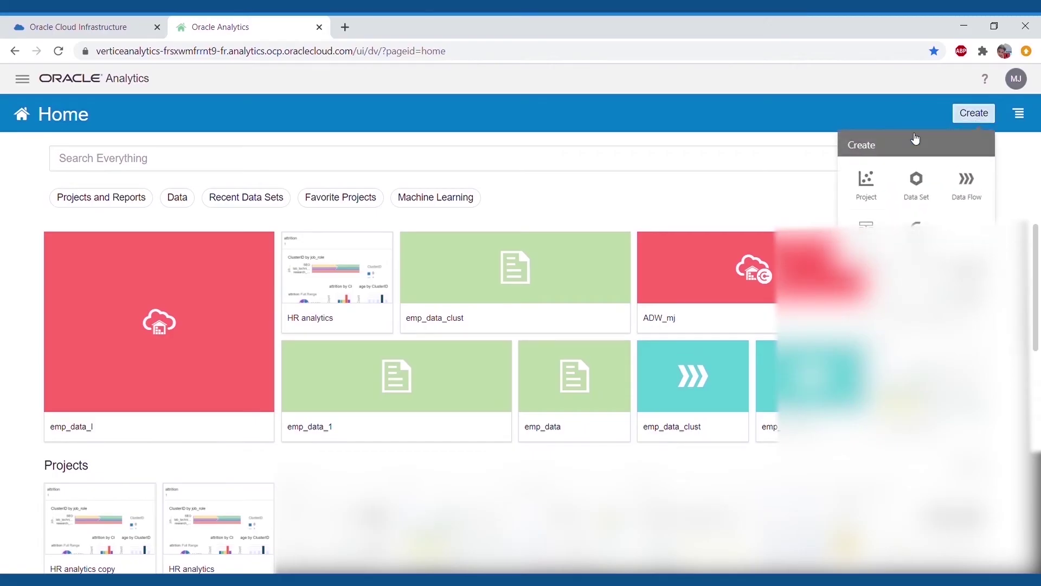
pyautogui.click(934, 199)
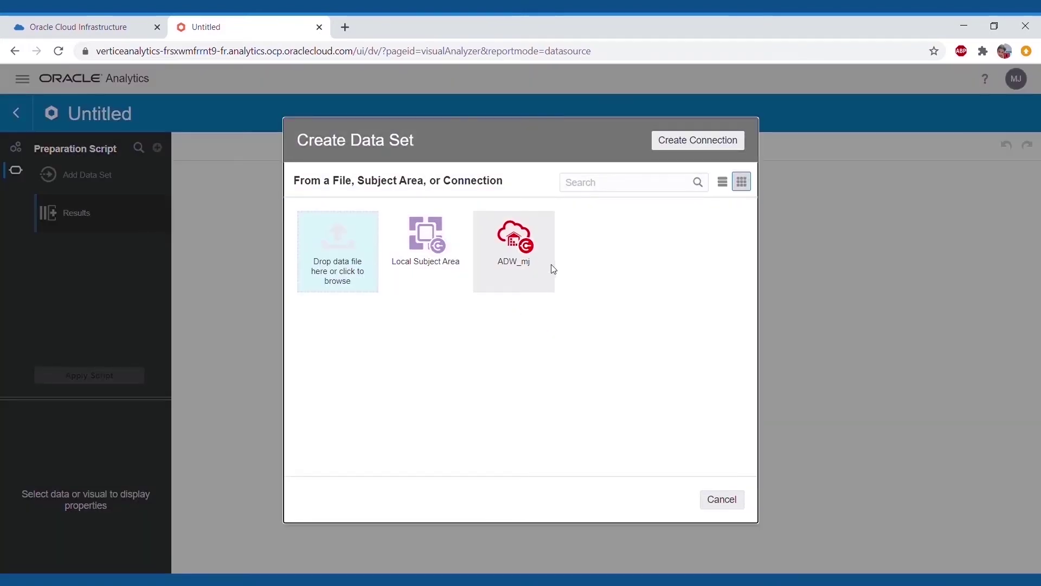
pyautogui.click(508, 255)
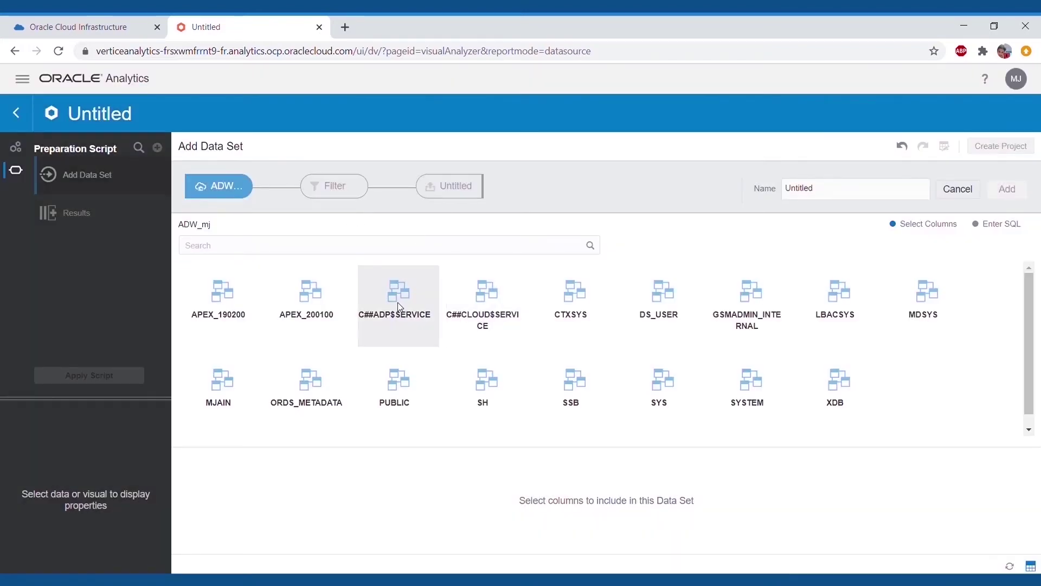
# Open the HR_DATA table in the DS_USER schema and scroll through its columns
pyautogui.click(659, 320)
pyautogui.scroll(-1, 371, 339)
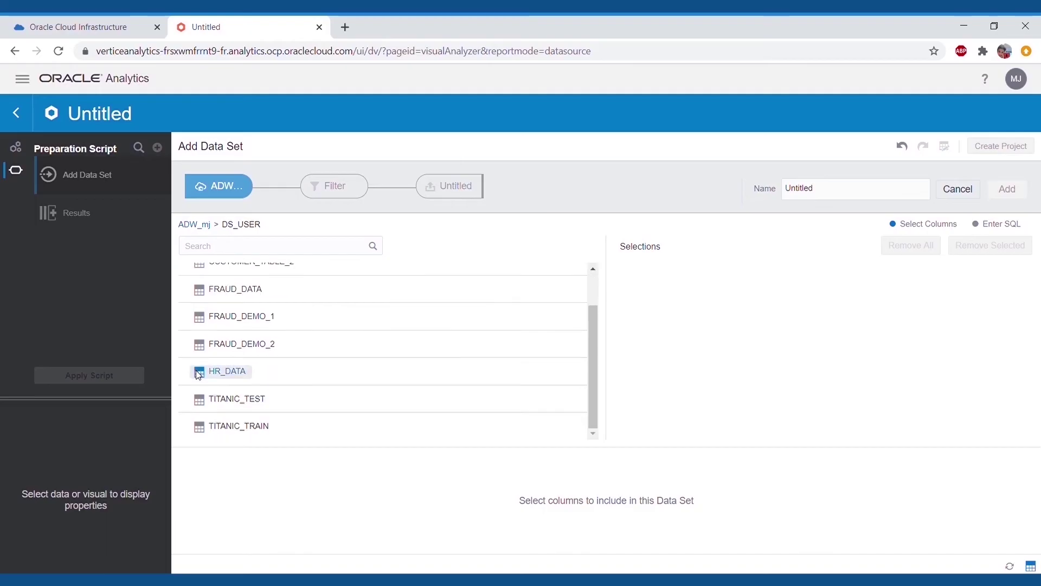
pyautogui.click(231, 373)
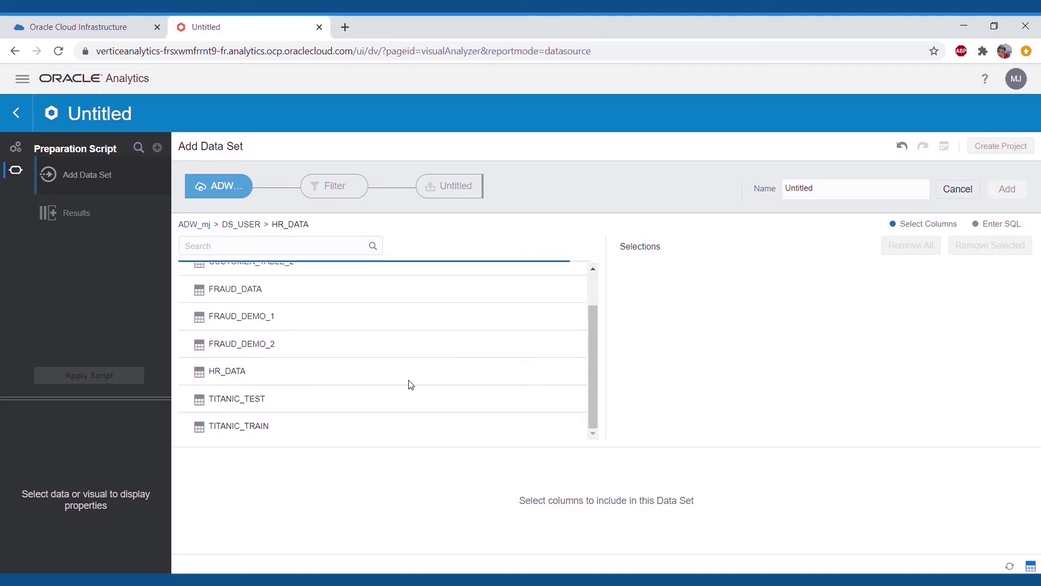
pyautogui.scroll(-10, 293, 376)
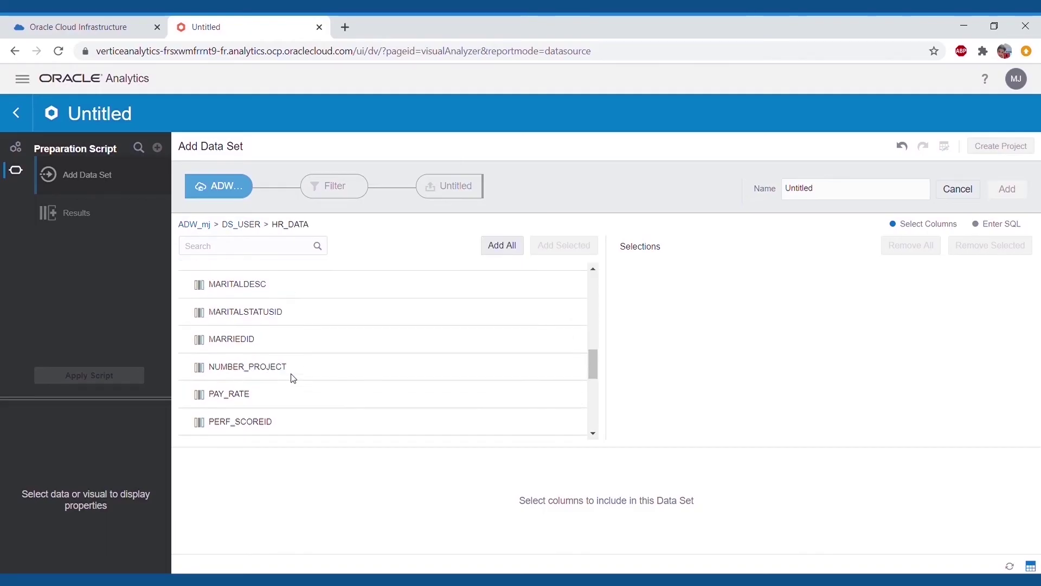
pyautogui.scroll(10, 304, 385)
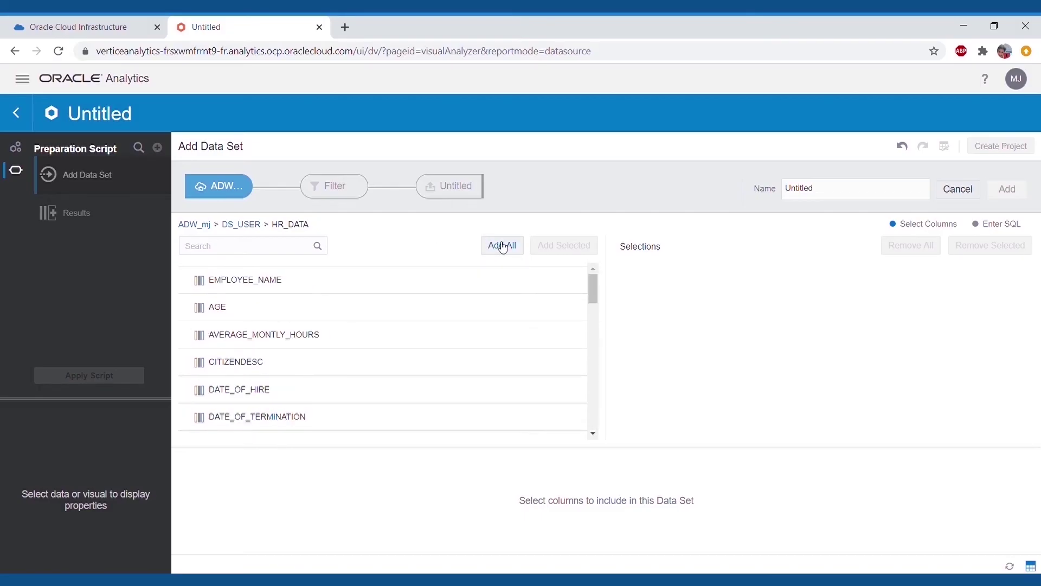
# Open the HR analytics project and maximize, then restore, the ClusterID by job_role chart
pyautogui.click(16, 113)
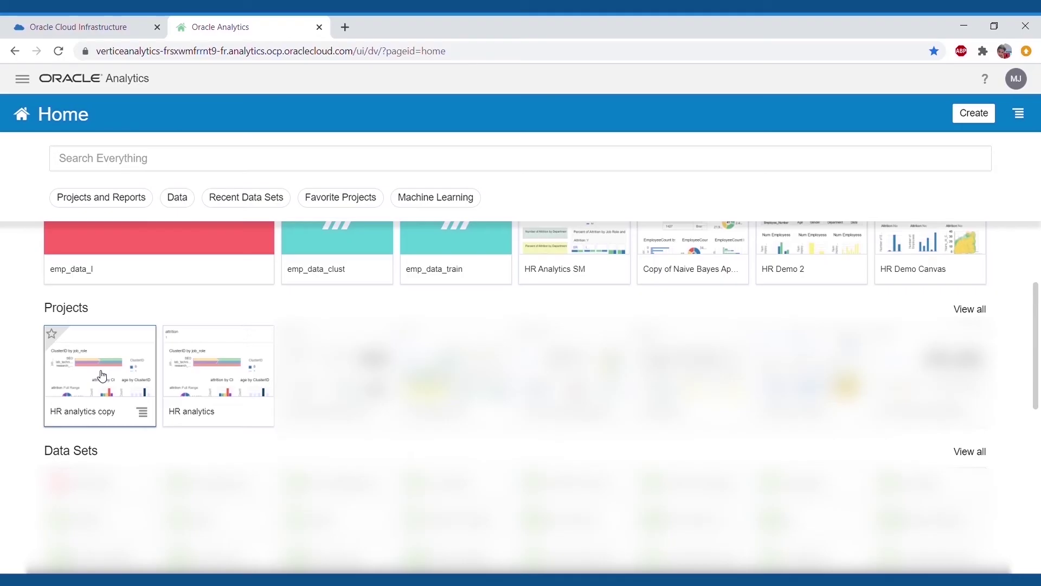
pyautogui.click(226, 366)
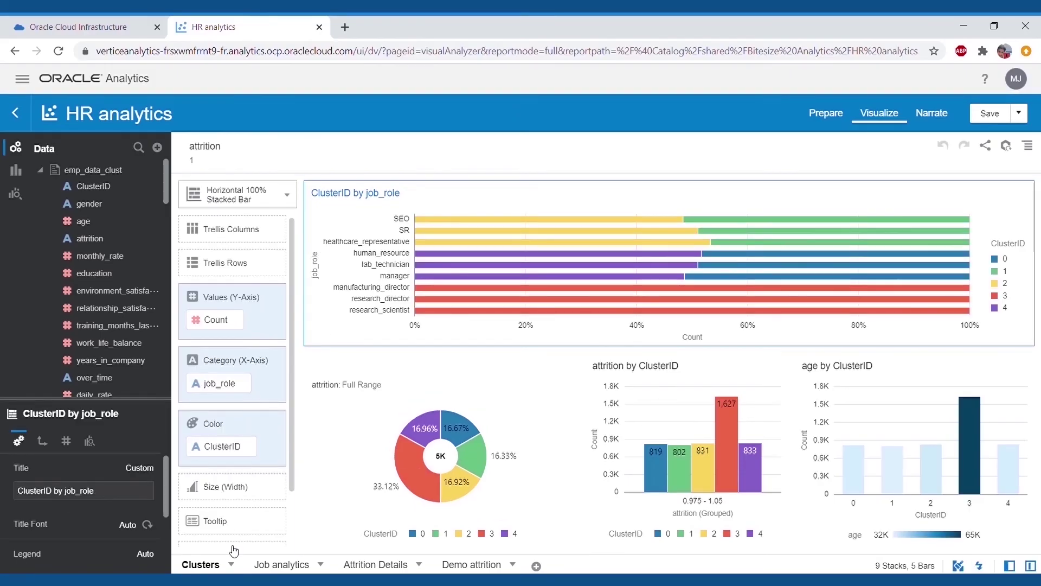
pyautogui.moveTo(614, 237)
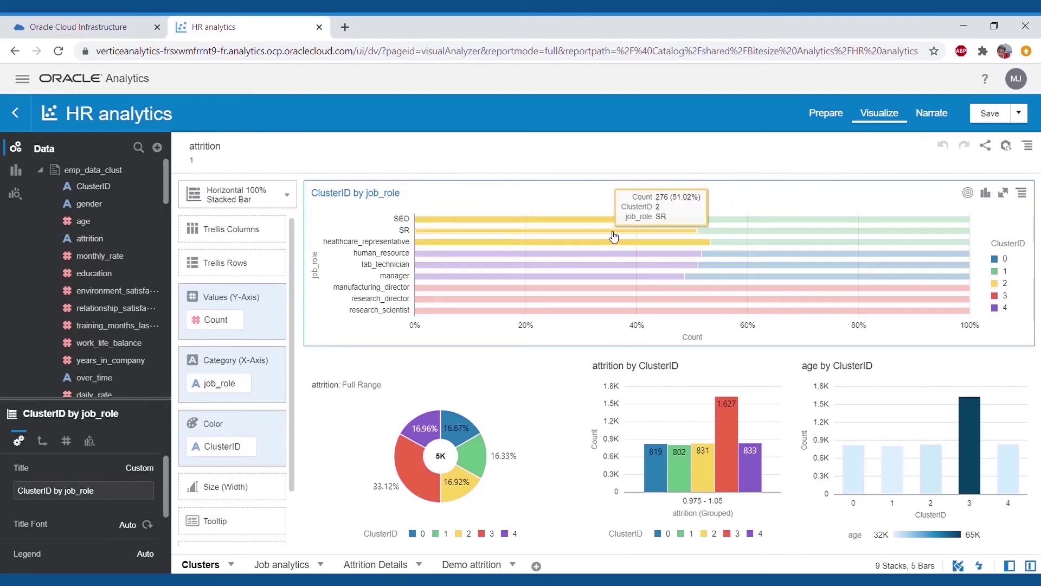
pyautogui.click(1004, 192)
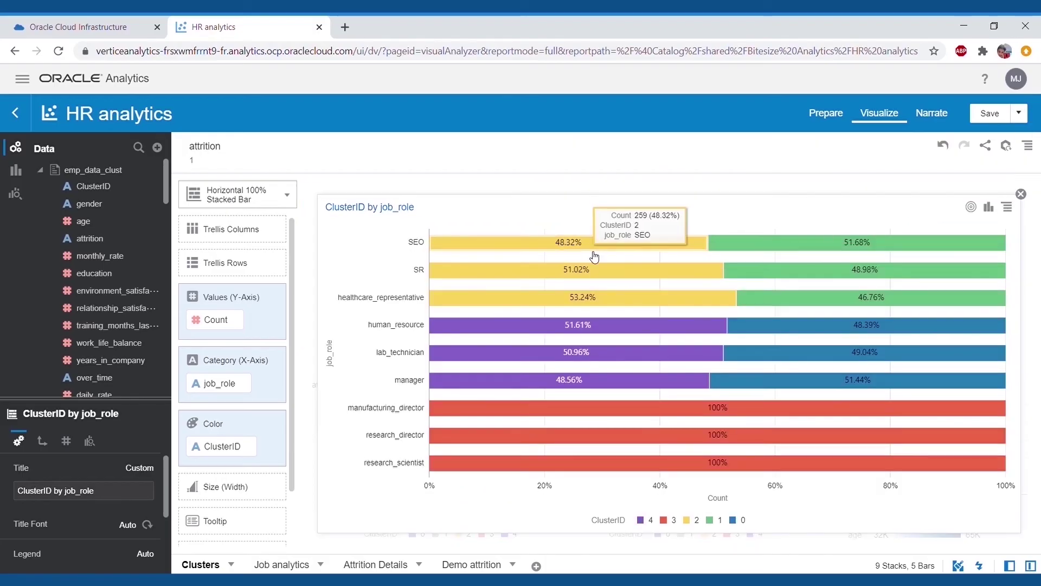
pyautogui.moveTo(609, 306)
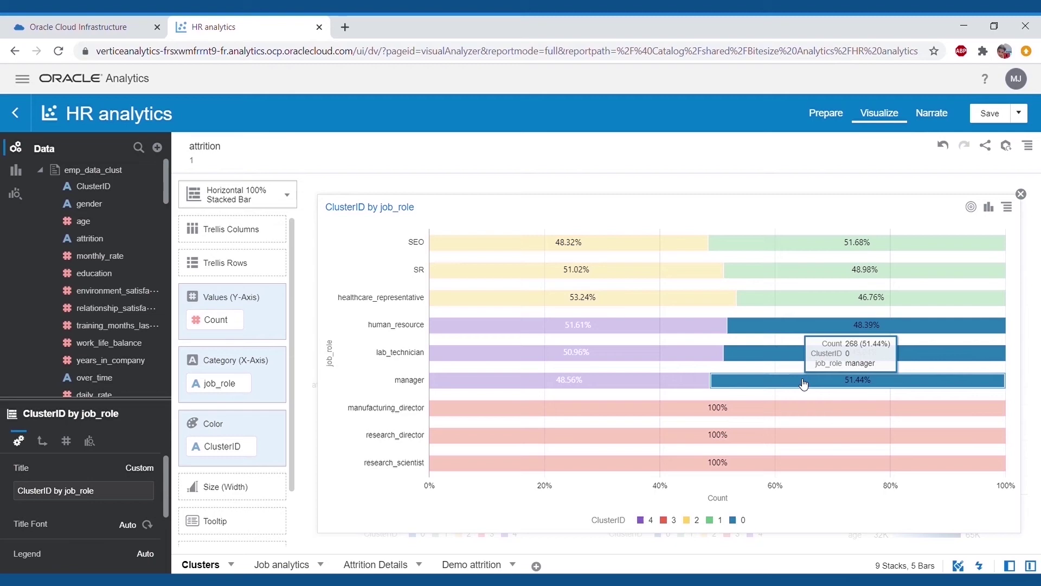
pyautogui.click(1021, 194)
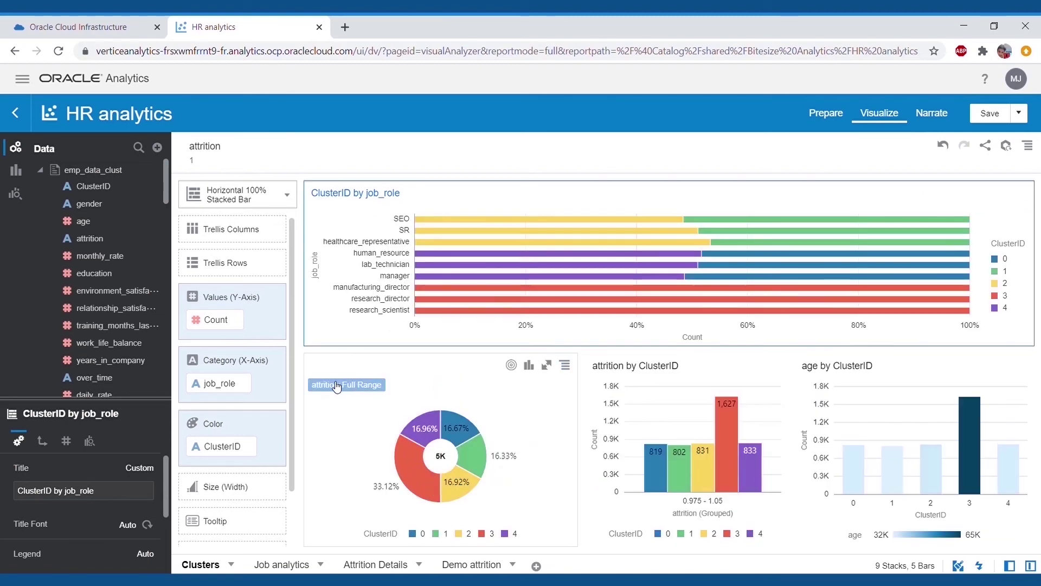
# Change the Clusters canvas attrition filter so only value 0 is selected
pyautogui.click(225, 161)
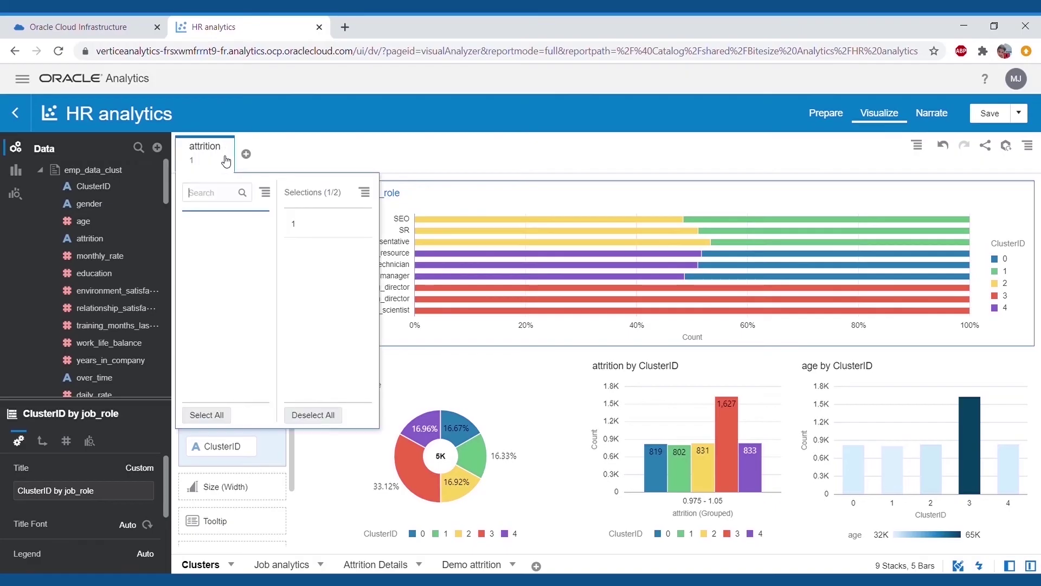
pyautogui.click(212, 228)
pyautogui.click(296, 226)
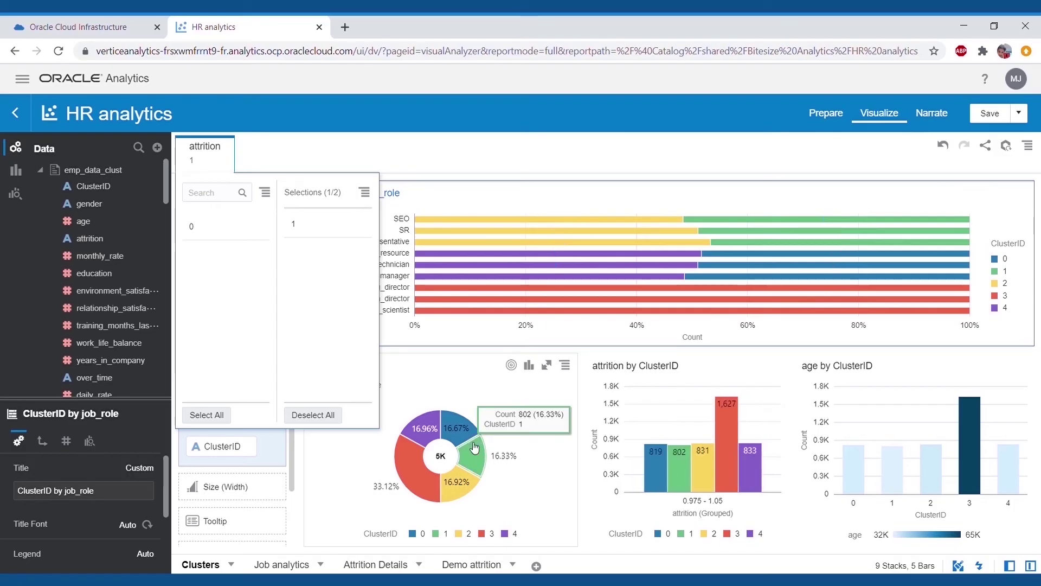
pyautogui.click(228, 239)
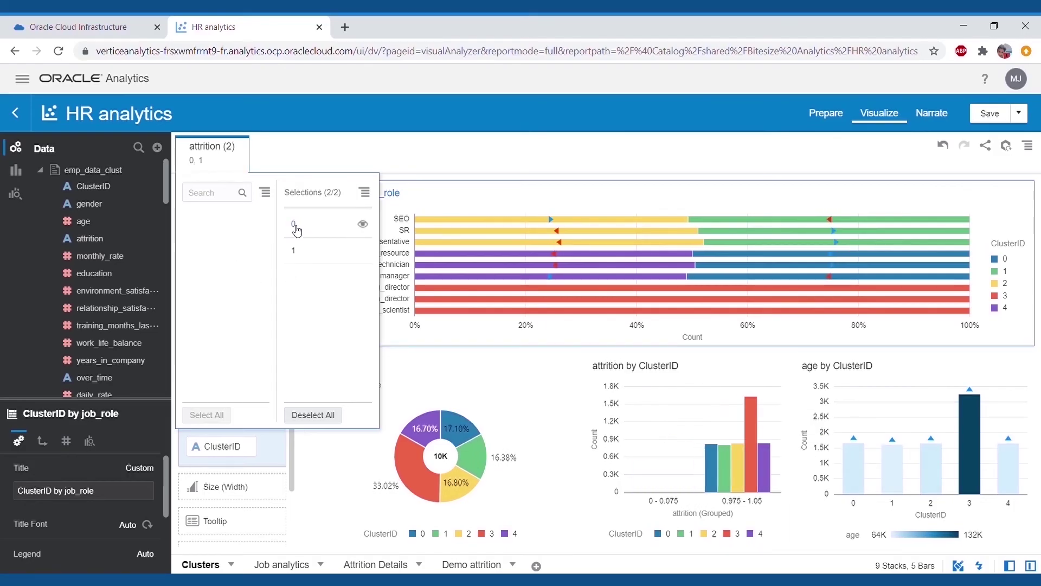
pyautogui.click(297, 255)
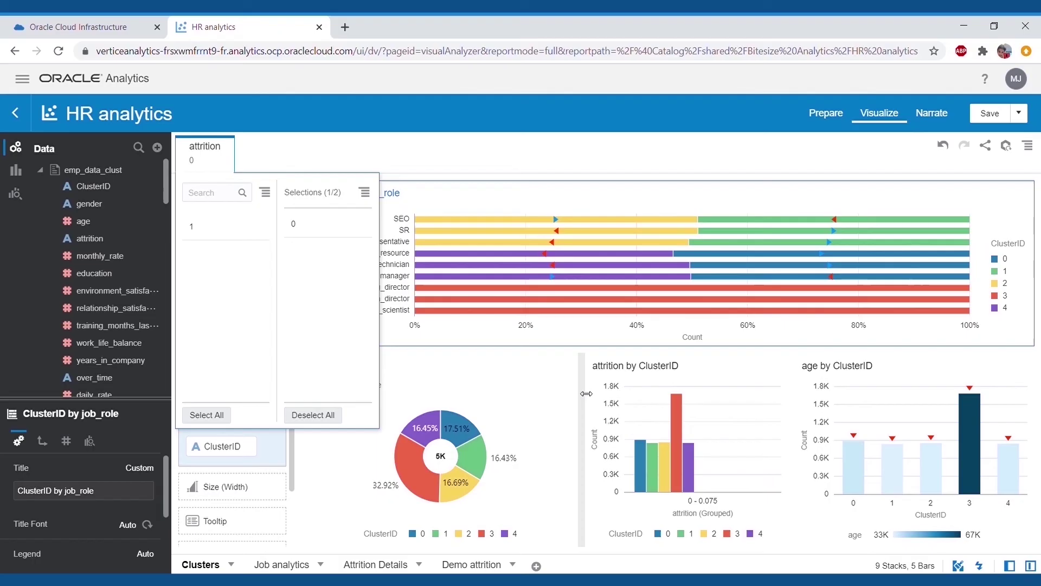
pyautogui.click(653, 369)
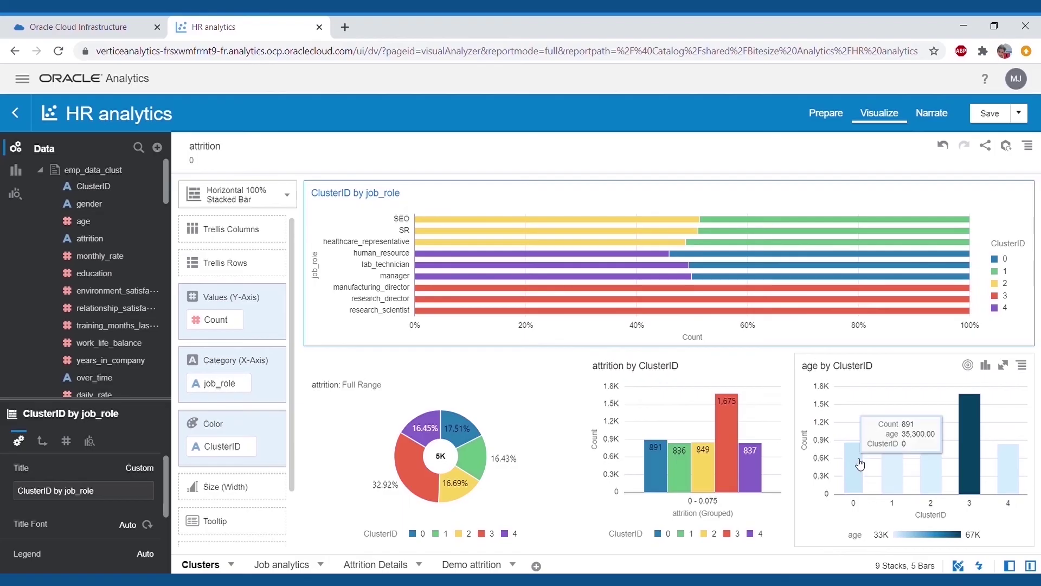
# On the Attrition Details canvas, change the Attrition filter from Y to N only
pyautogui.click(291, 568)
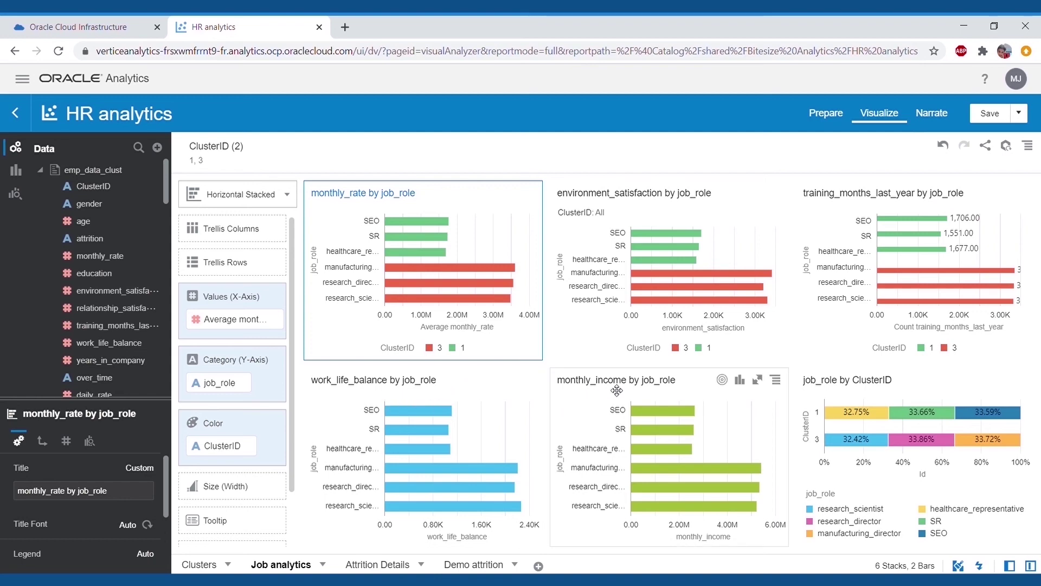
pyautogui.click(390, 565)
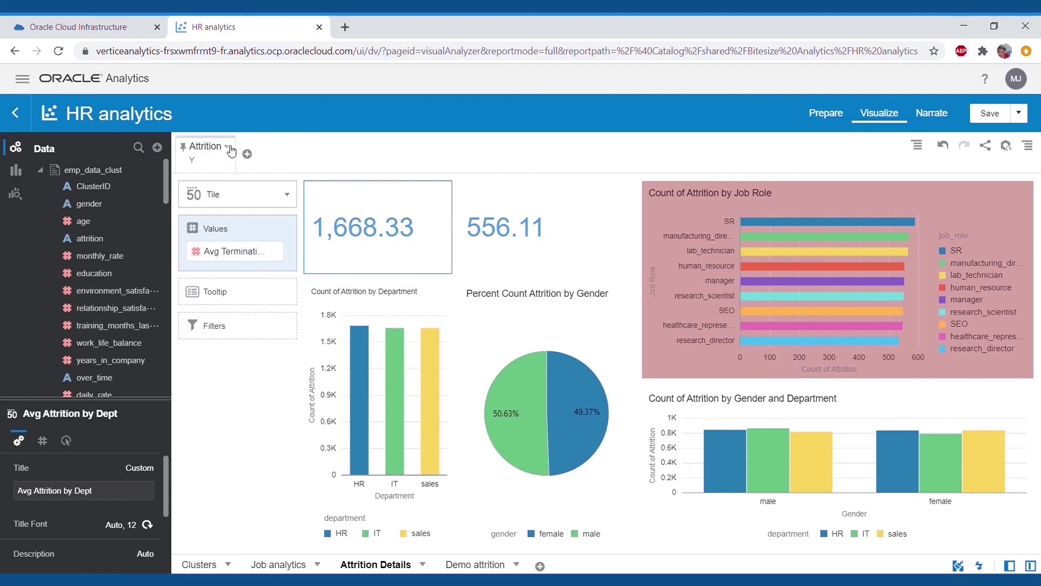
pyautogui.click(223, 161)
pyautogui.click(192, 226)
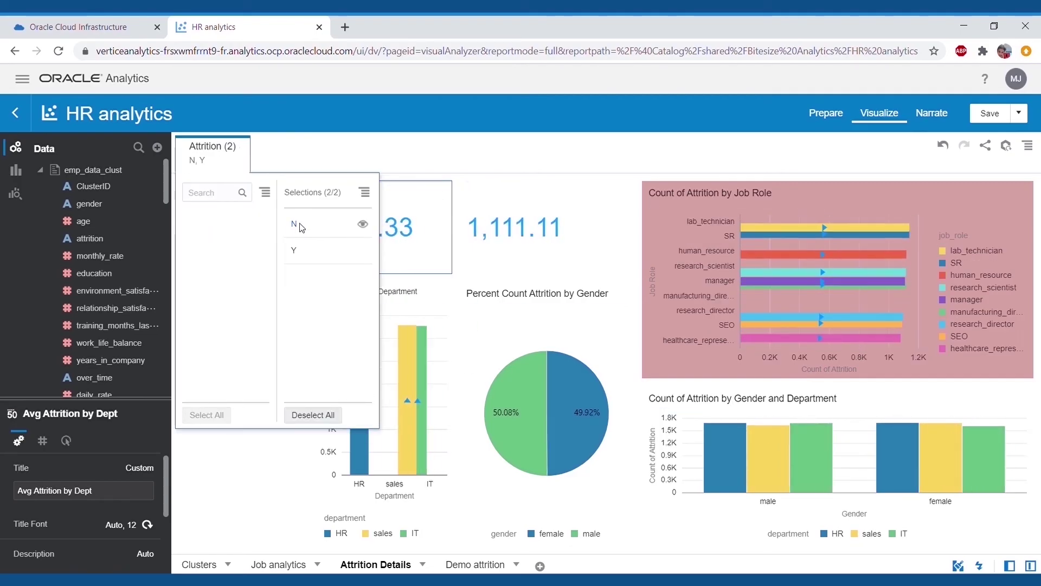
pyautogui.click(297, 225)
pyautogui.click(193, 225)
pyautogui.click(295, 245)
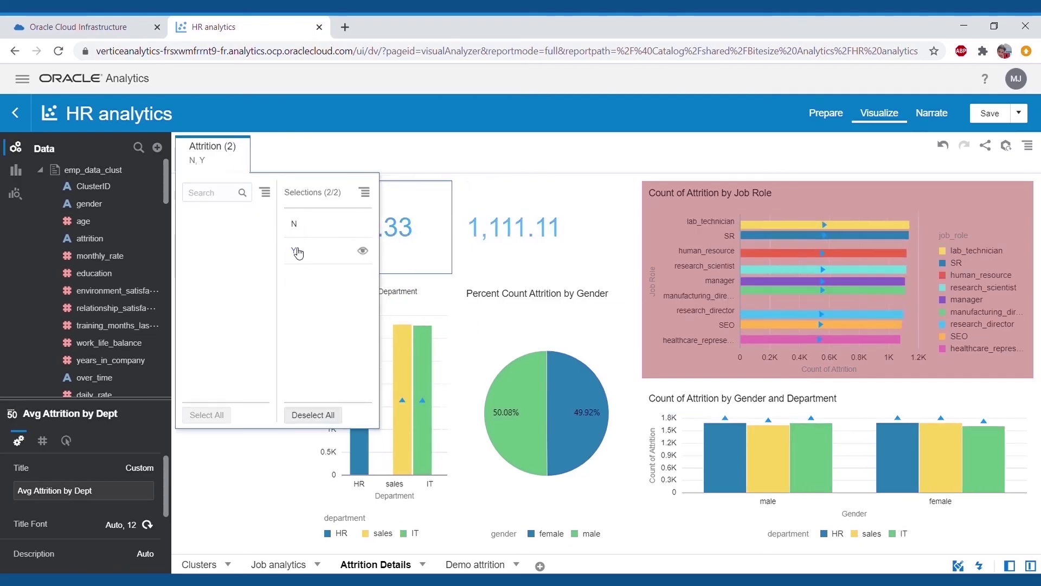
pyautogui.click(337, 150)
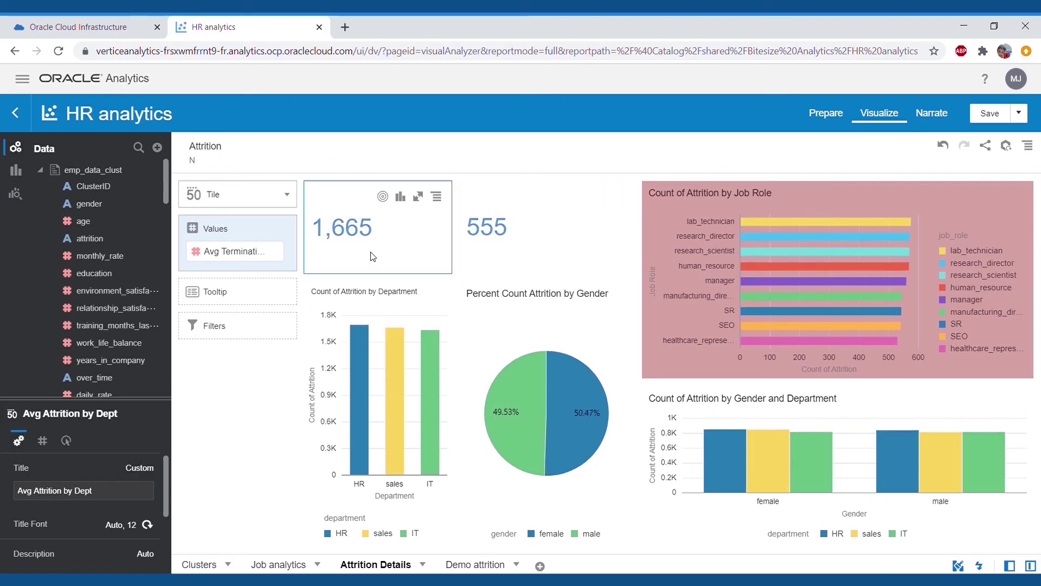
# Select the Count of Attrition by Department chart, then maximize and restore the Job Role chart
pyautogui.click(360, 440)
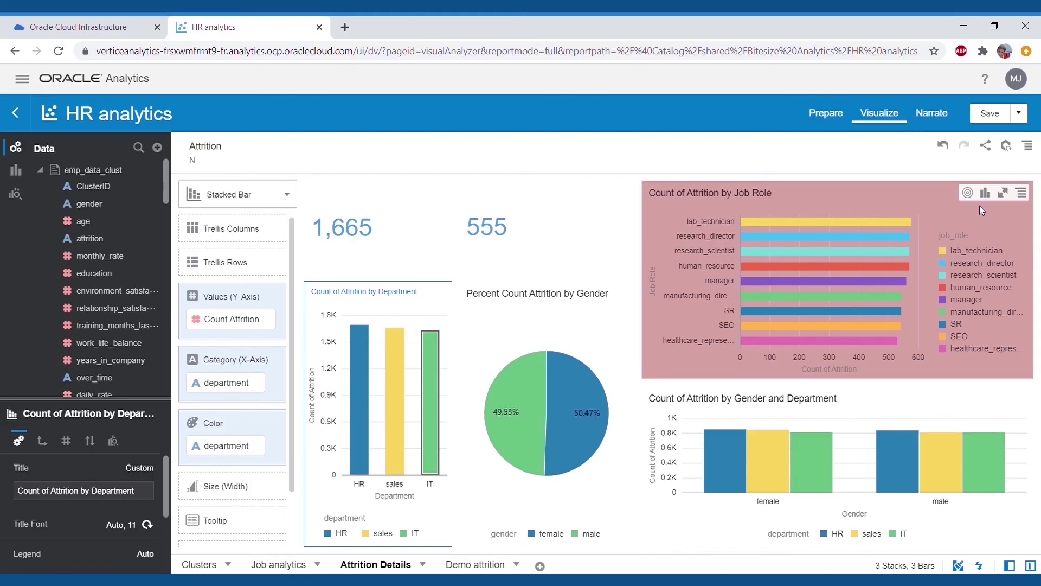
pyautogui.click(1003, 194)
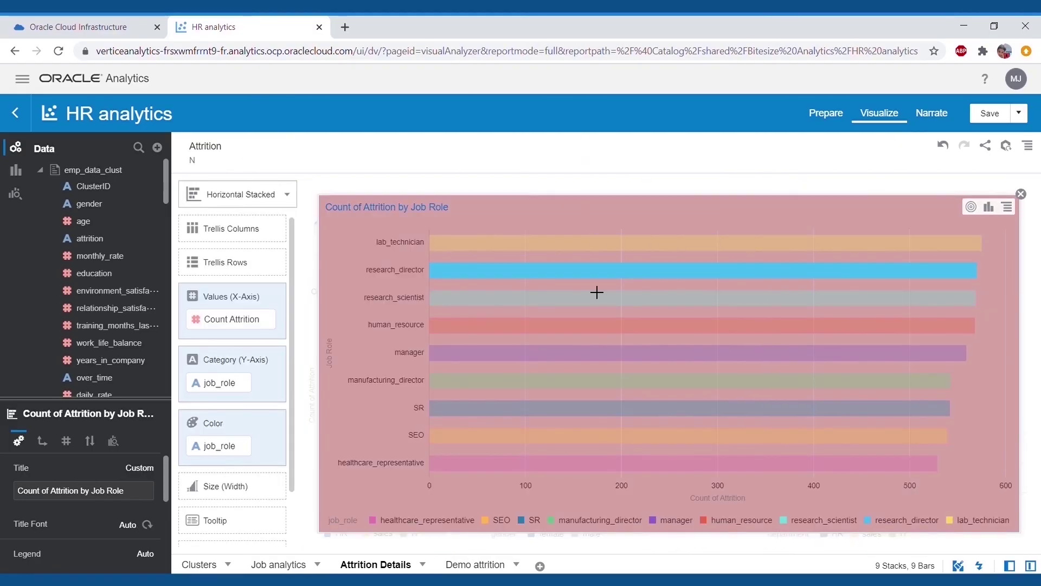
pyautogui.click(1021, 193)
pyautogui.click(472, 564)
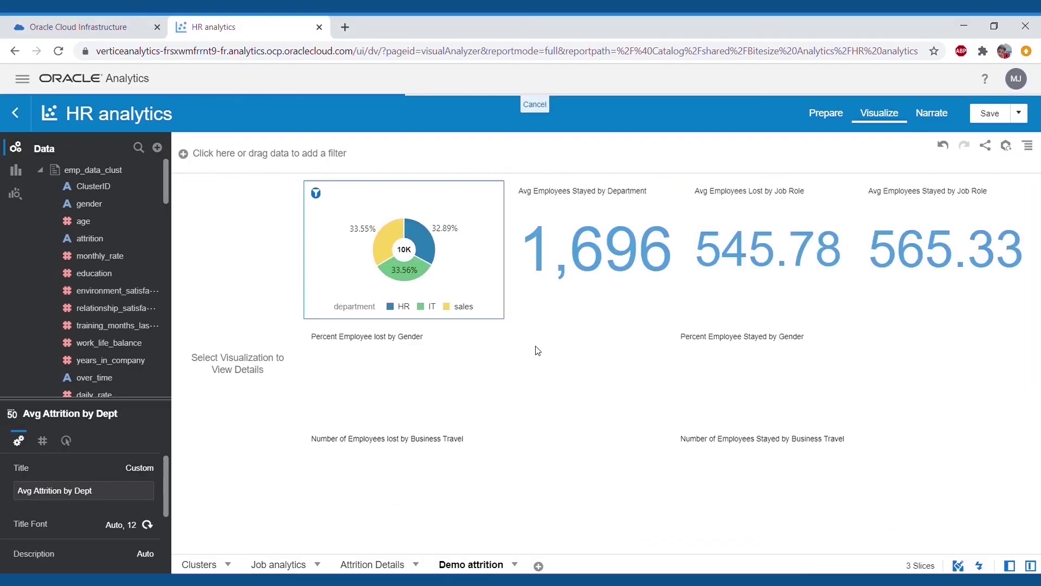